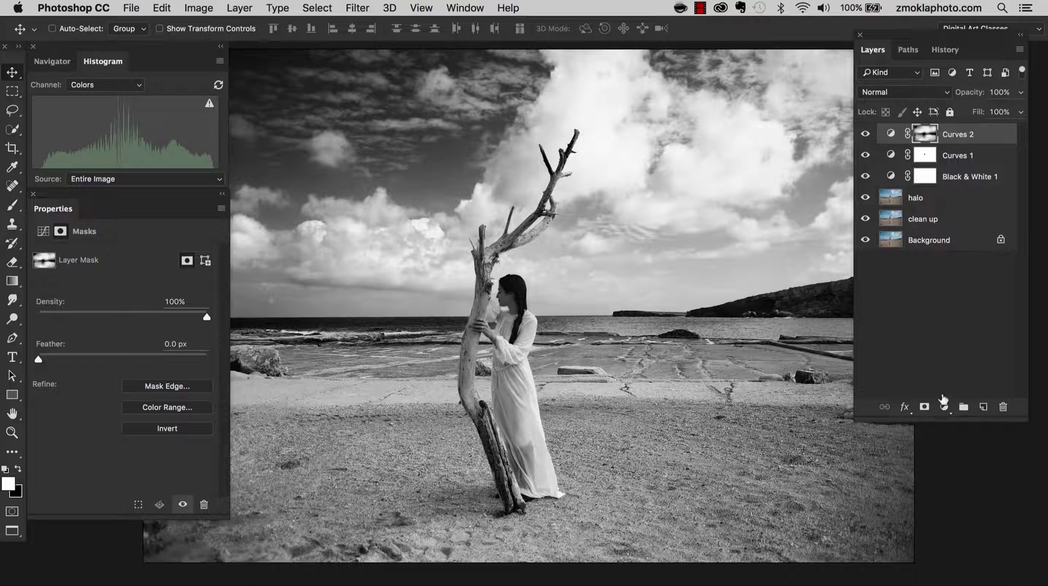
Add a Curves adjustment layer above Curves 2 and activate its on-image adjustment tool.
left_click(943, 403)
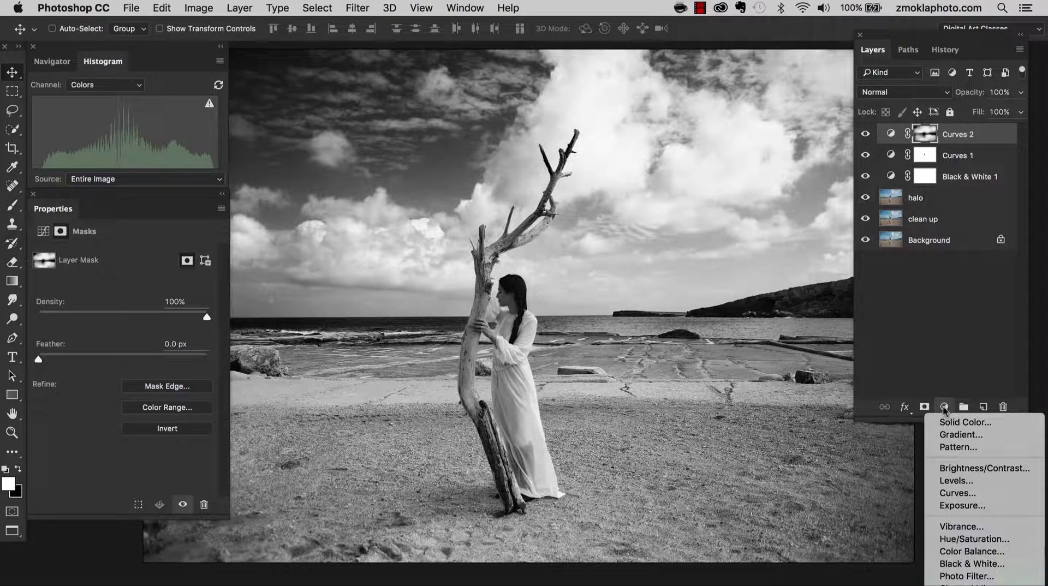
left_click(952, 494)
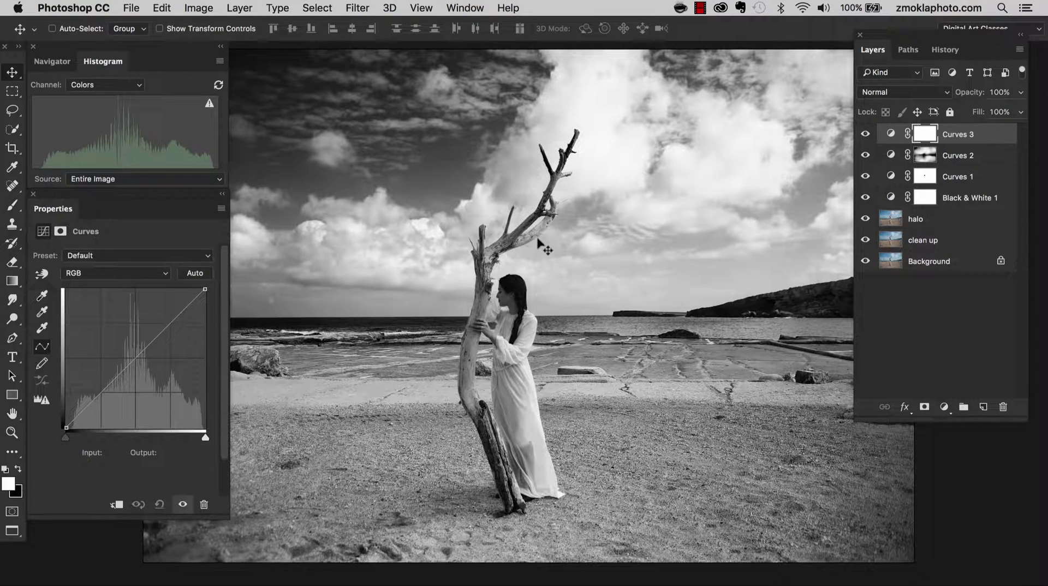
scroll(544, 247, "up", 10)
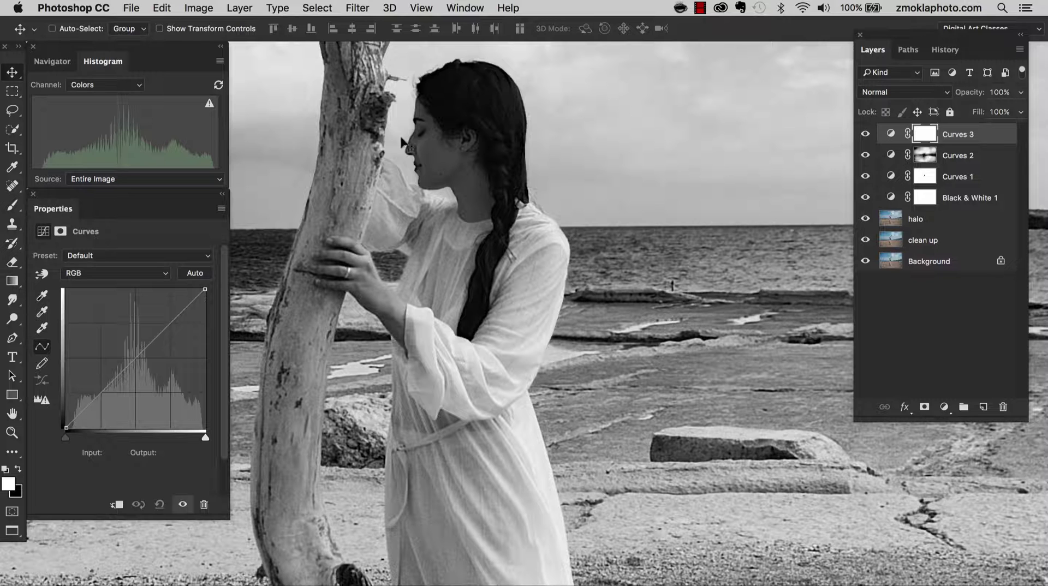
left_click_drag(405, 145, 501, 345)
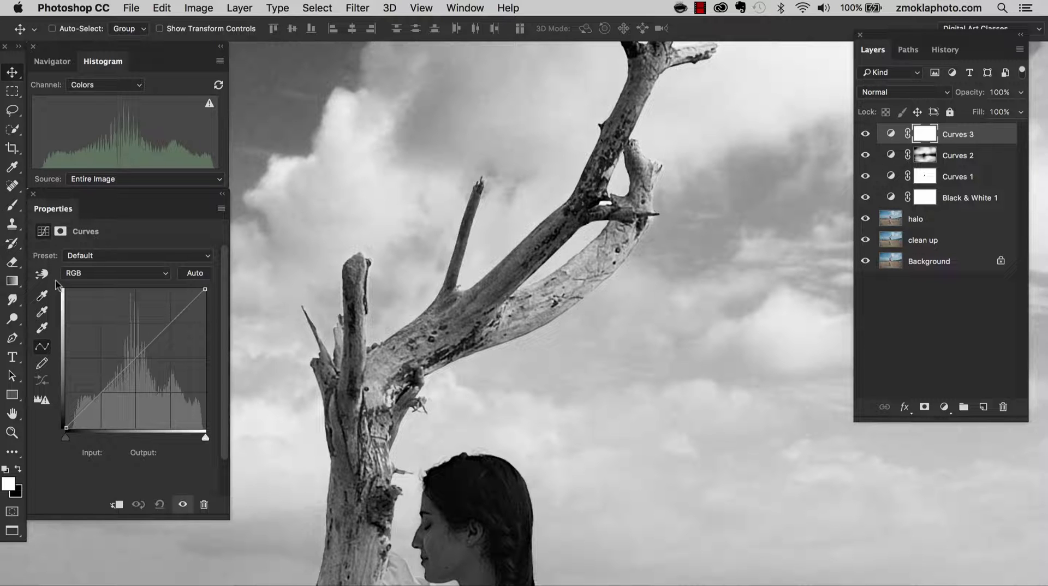
left_click(42, 274)
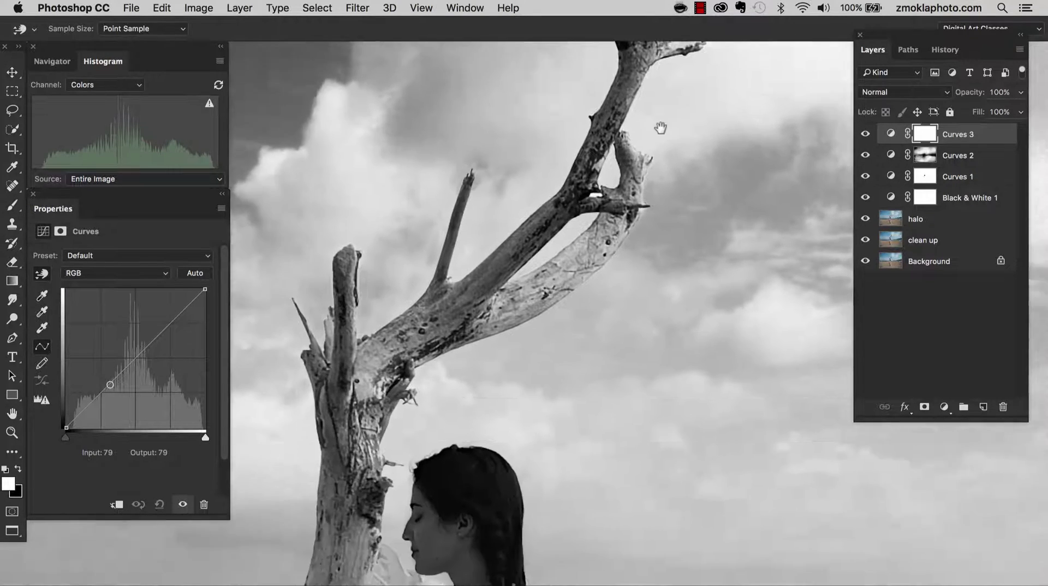
Sample a light and a dark spot on the tree trunk to add a highlight point at about 196 and a shadow point to the curve.
scroll(660, 128, "down", 5)
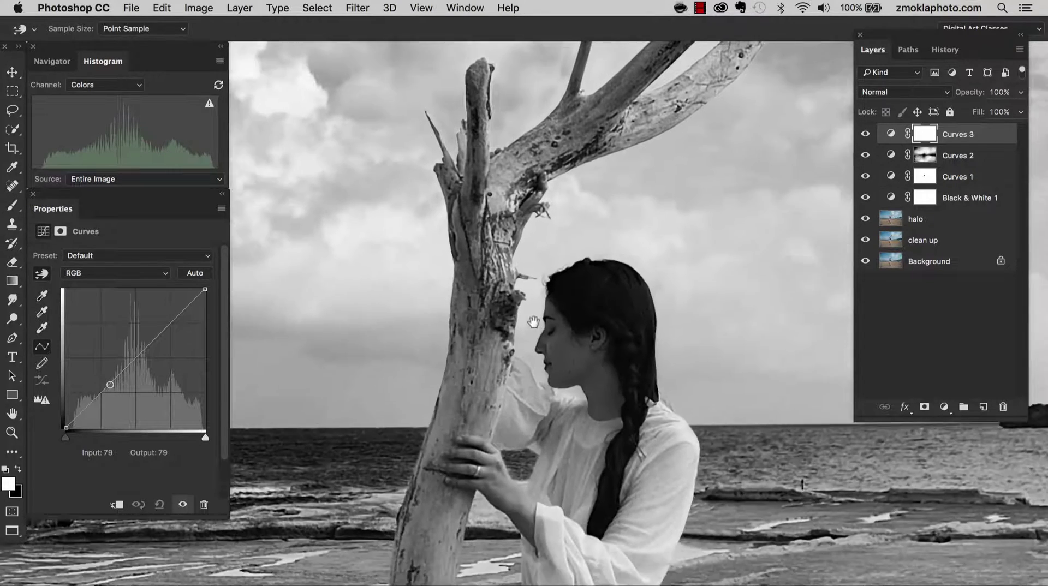
scroll(534, 133, "up", 4)
scroll(491, 324, "up", 3)
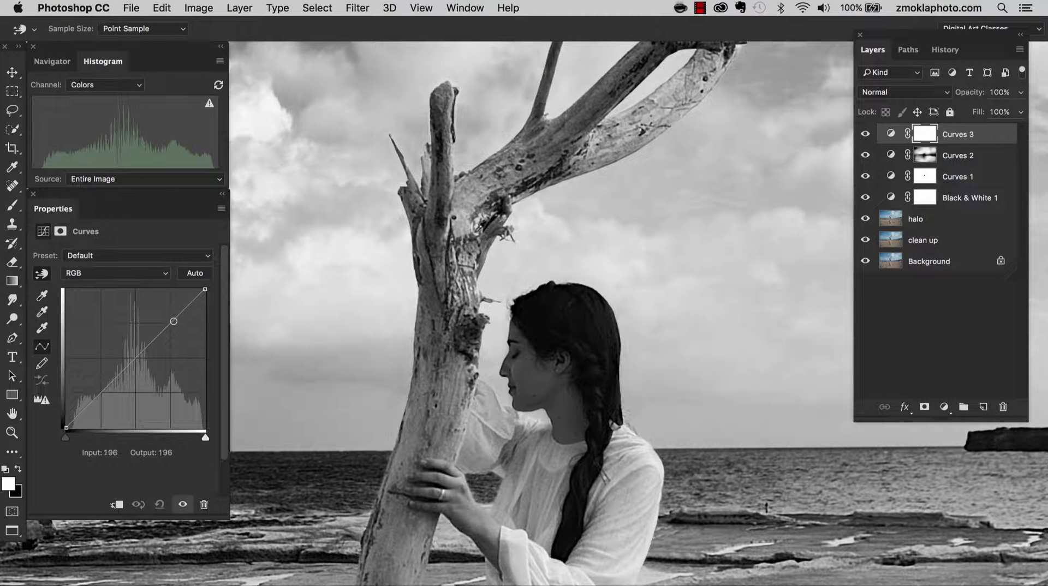
left_click(476, 235)
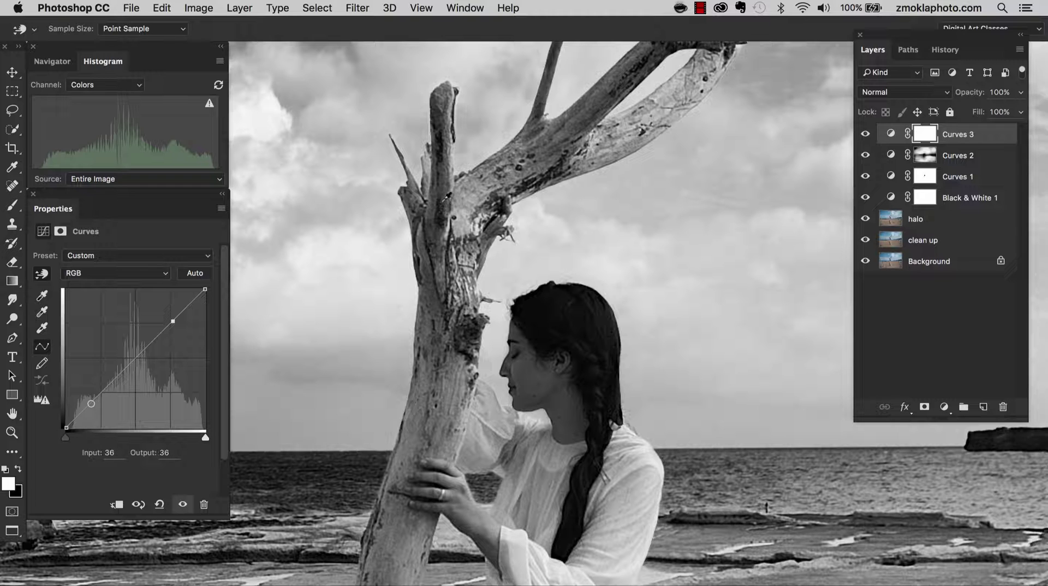
left_click(445, 194)
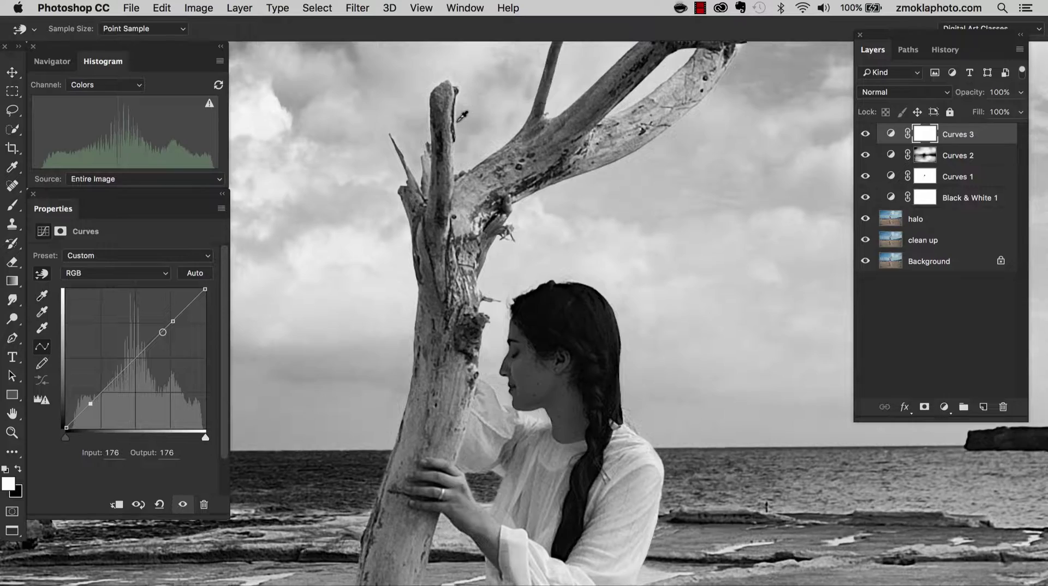
Form an S-curve by moving the highlight point to input 184, output 222 and the shadow point to input 52, output 45.
key("super+minus")
key("super+minus")
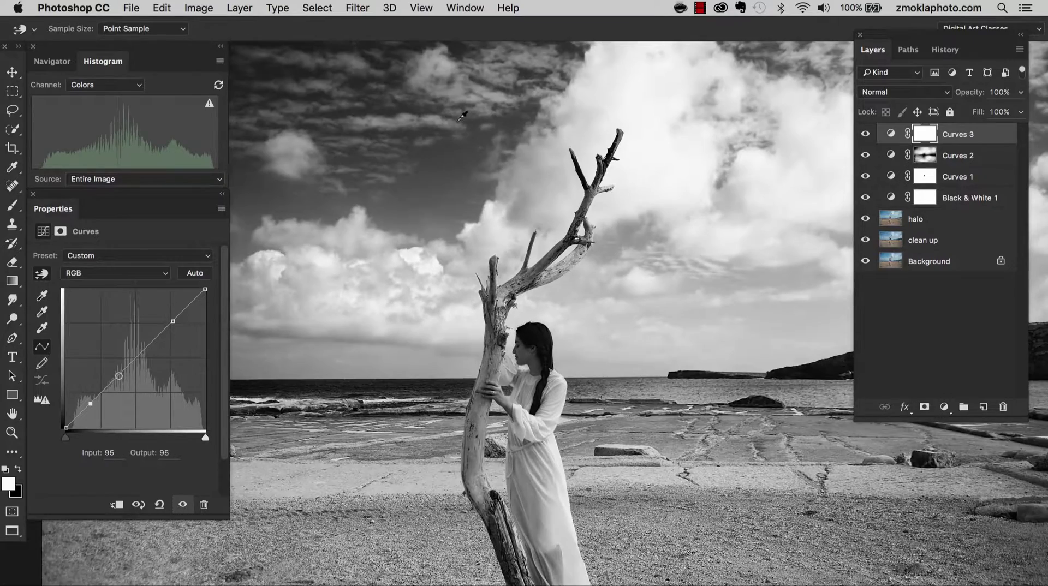
scroll(462, 115, "down", 5)
scroll(463, 116, "right", 4)
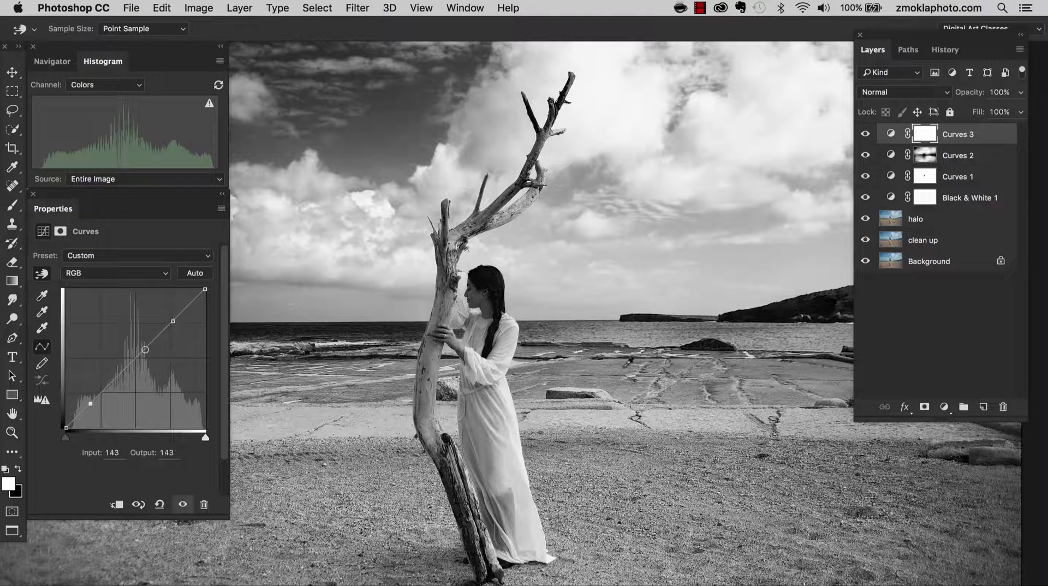
left_click(590, 312)
left_click_drag(172, 322, 166, 308)
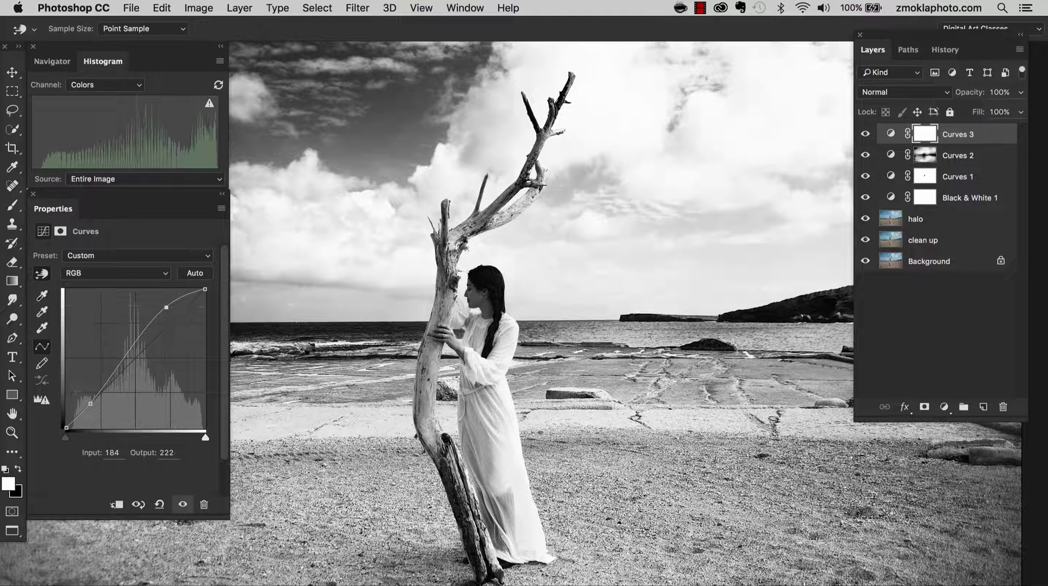
left_click_drag(90, 403, 96, 408)
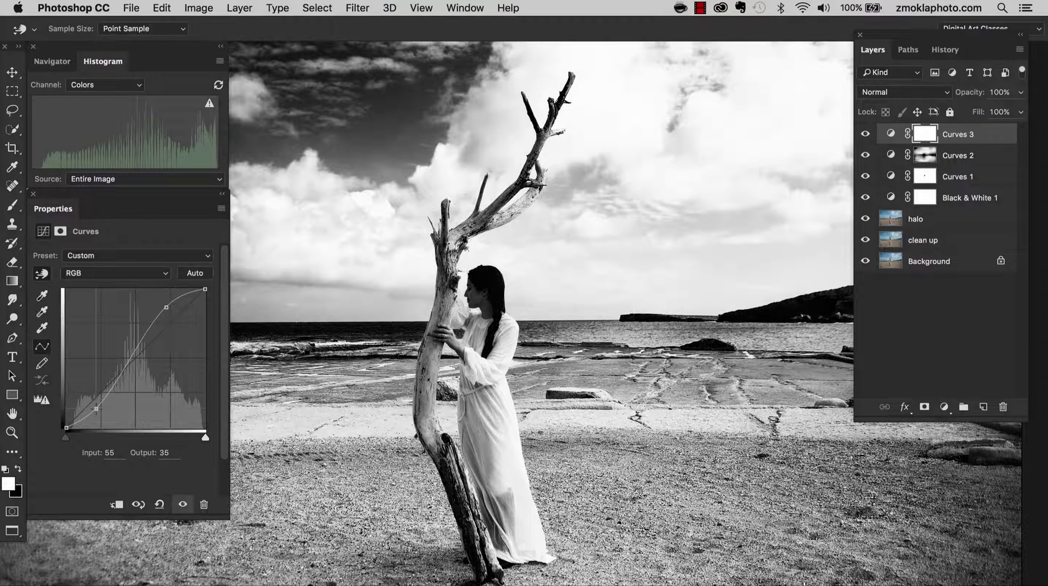
key("super+z")
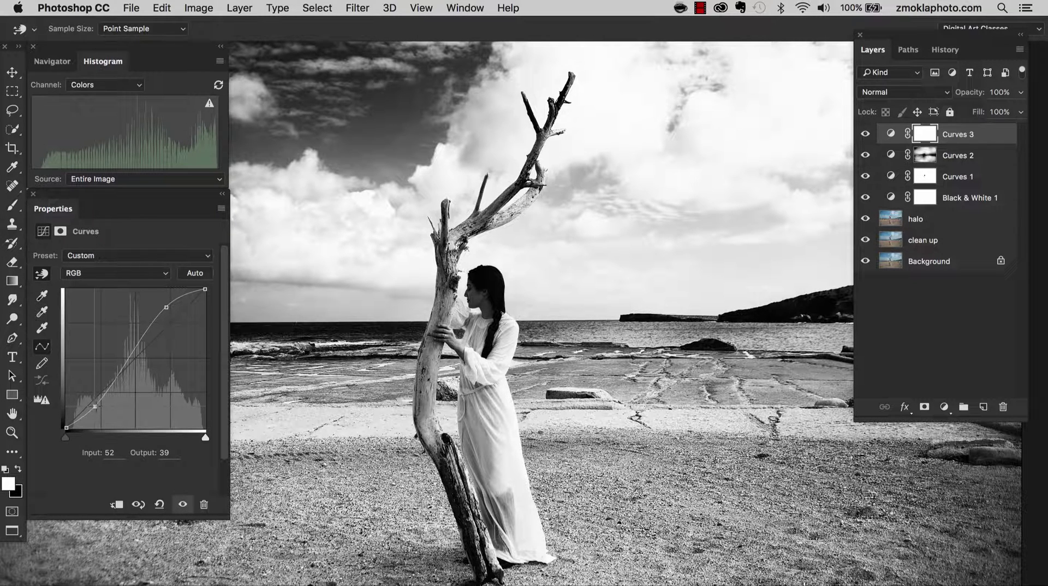
left_click_drag(95, 406, 95, 403)
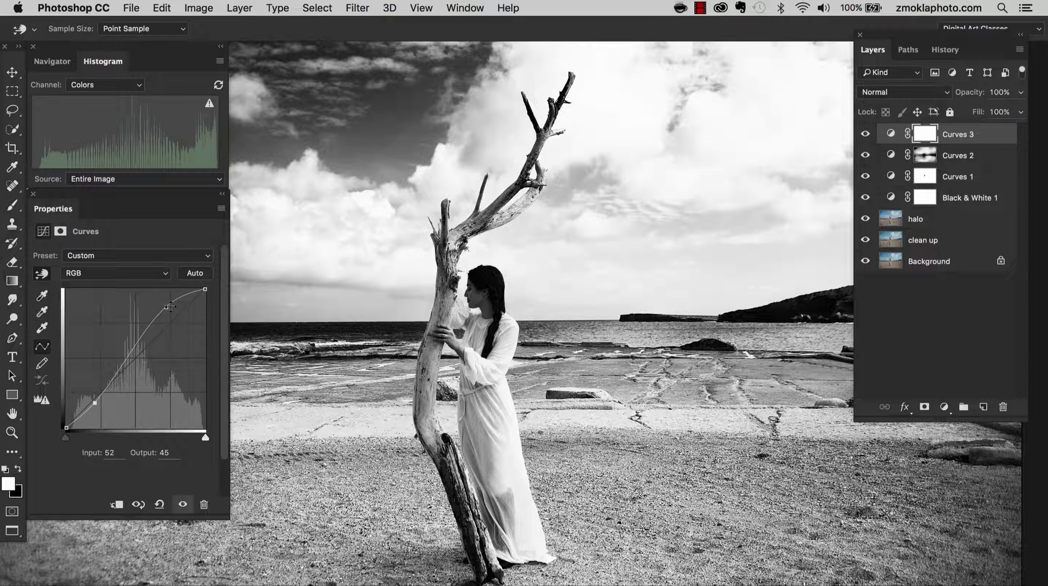
Adjust the S-curve's highlight point to input 179, output 217 and its shadow point to input 71, output 63.
left_click_drag(166, 307, 164, 307)
key("Down")
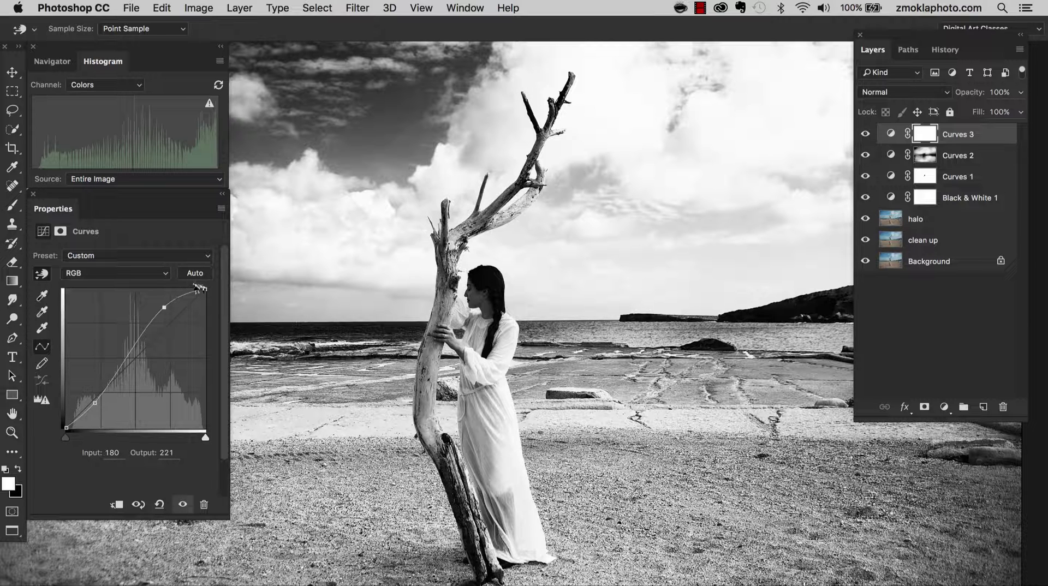
left_click_drag(167, 308, 165, 309)
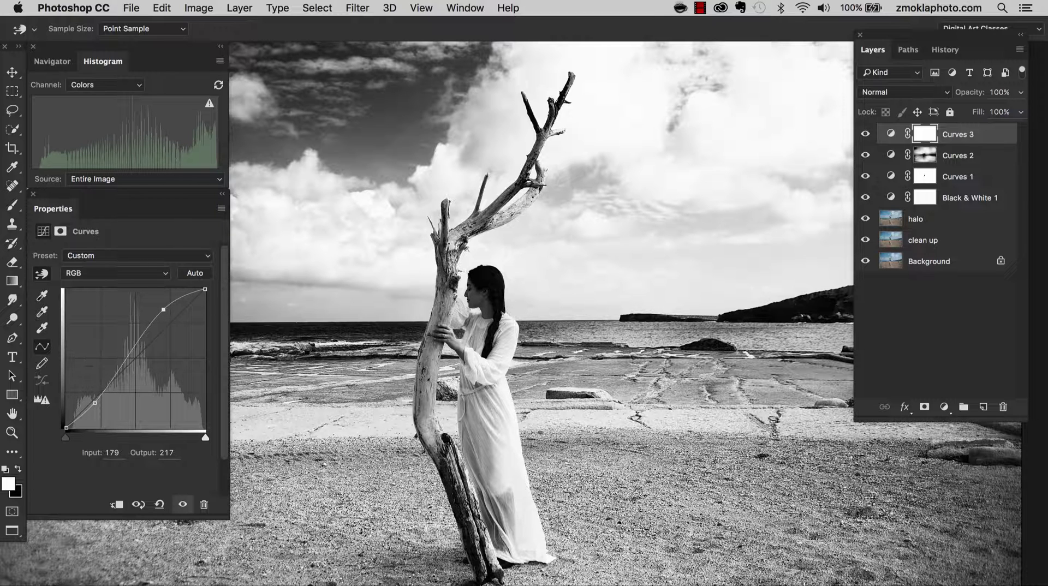
left_click_drag(94, 401, 95, 404)
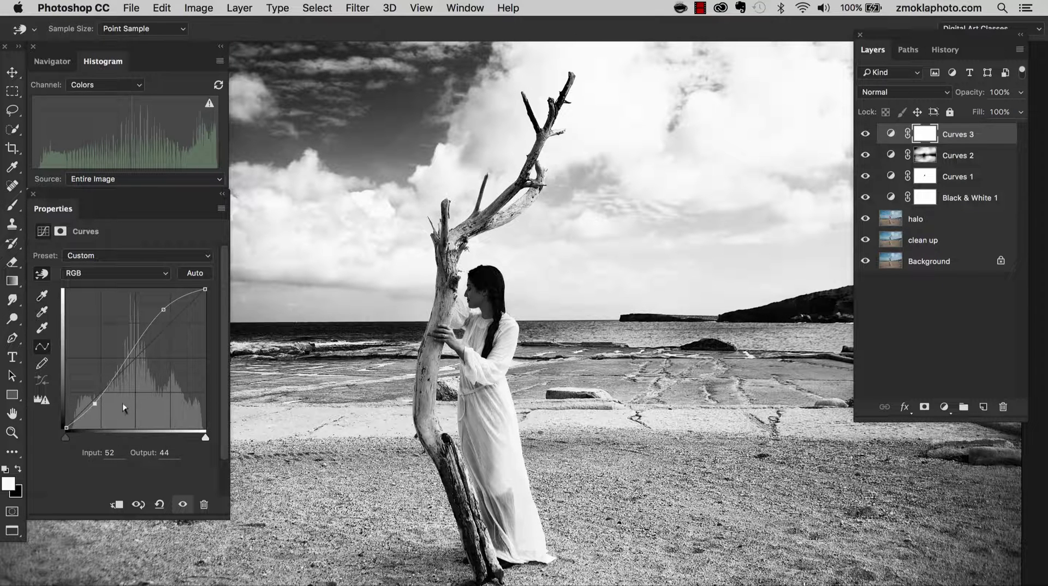
left_click_drag(94, 404, 97, 404)
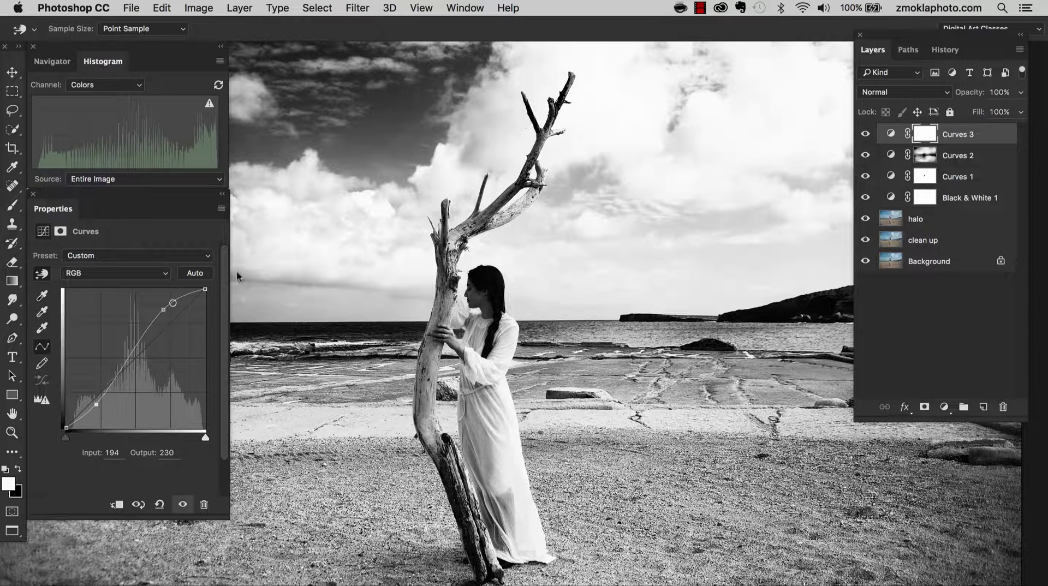
left_click_drag(96, 405, 104, 393)
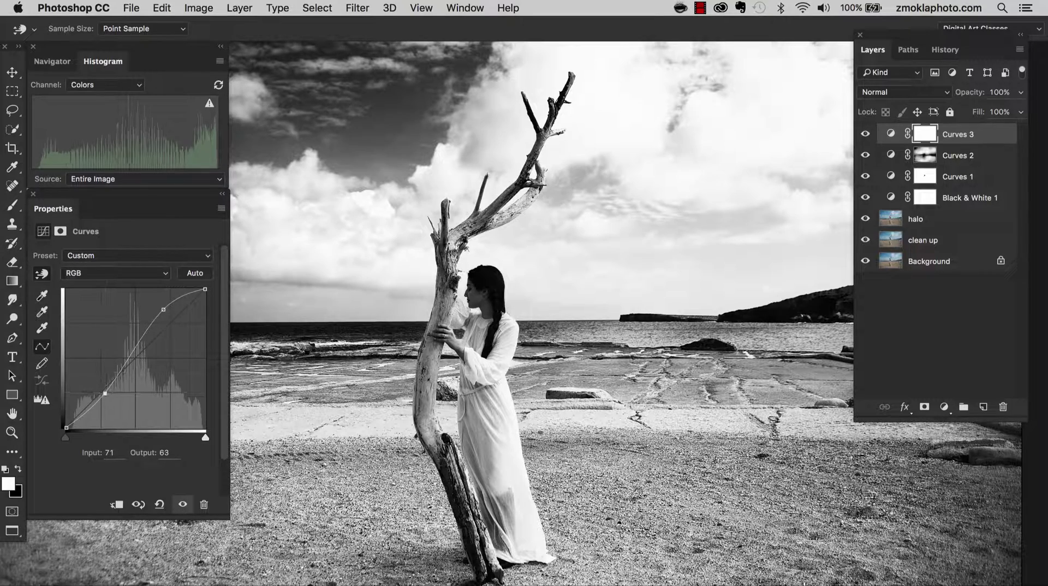
Strengthen the tree's contrast by setting the curve's shadow point to input 72, output 62 and its highlight point to input 148, output 196.
scroll(505, 258, "up", 5)
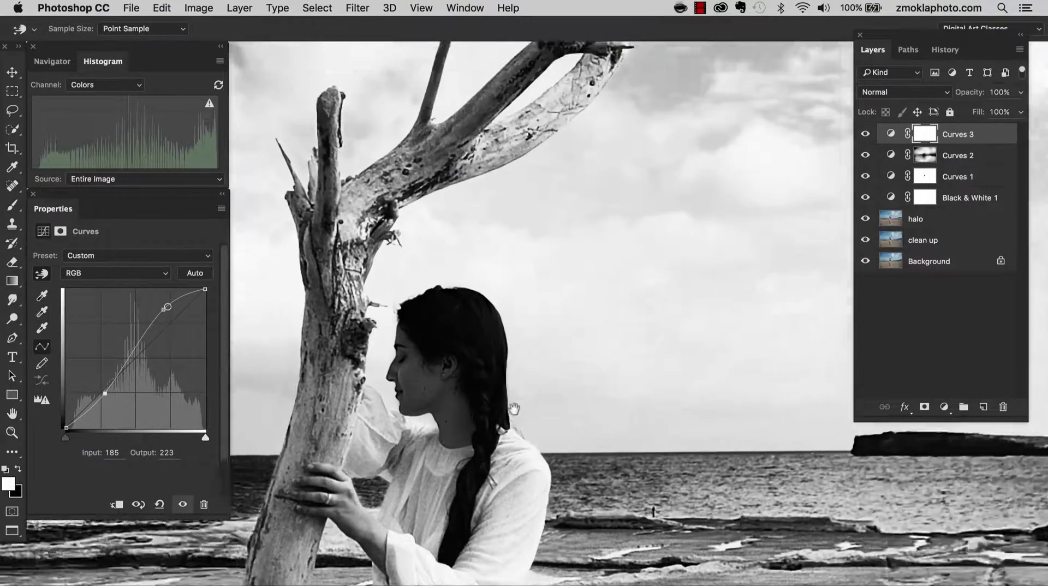
scroll(513, 408, "up", 5)
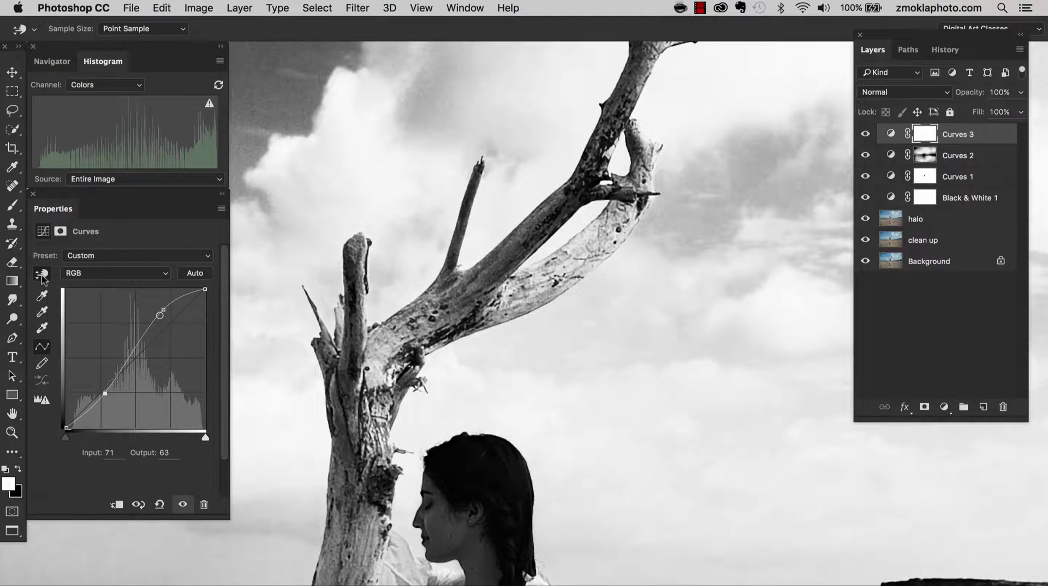
left_click(43, 275)
key("super+0")
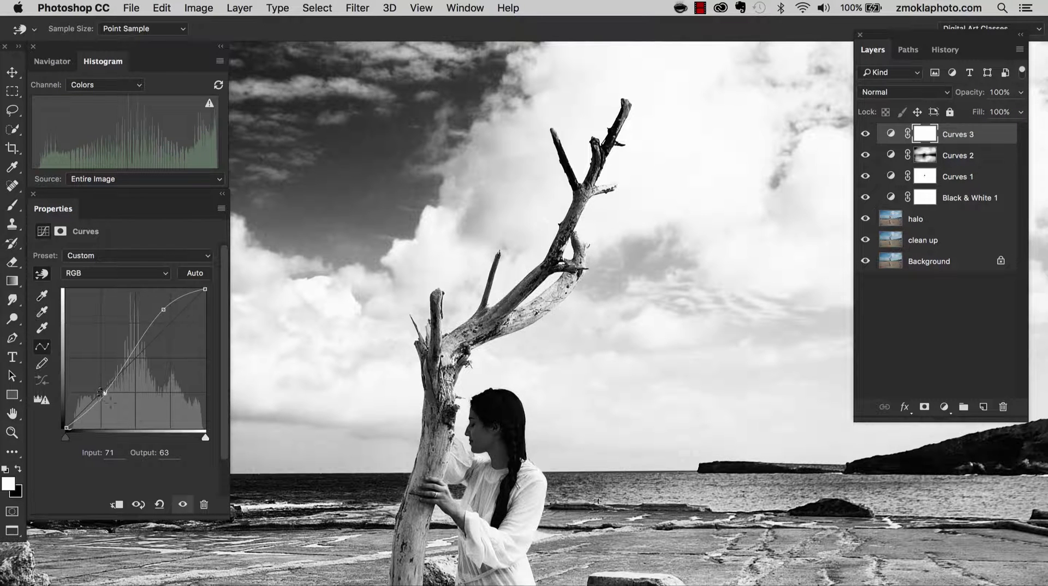
left_click_drag(105, 393, 105, 394)
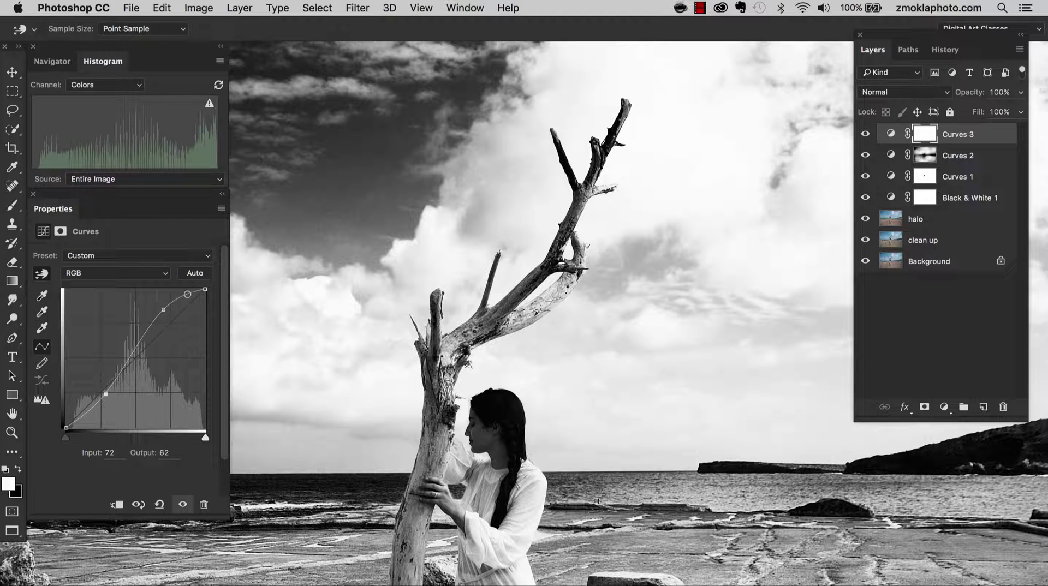
mouse_move(162, 310)
left_mouse_down()
mouse_move(149, 322)
mouse_move(144, 312)
mouse_move(146, 321)
left_mouse_up()
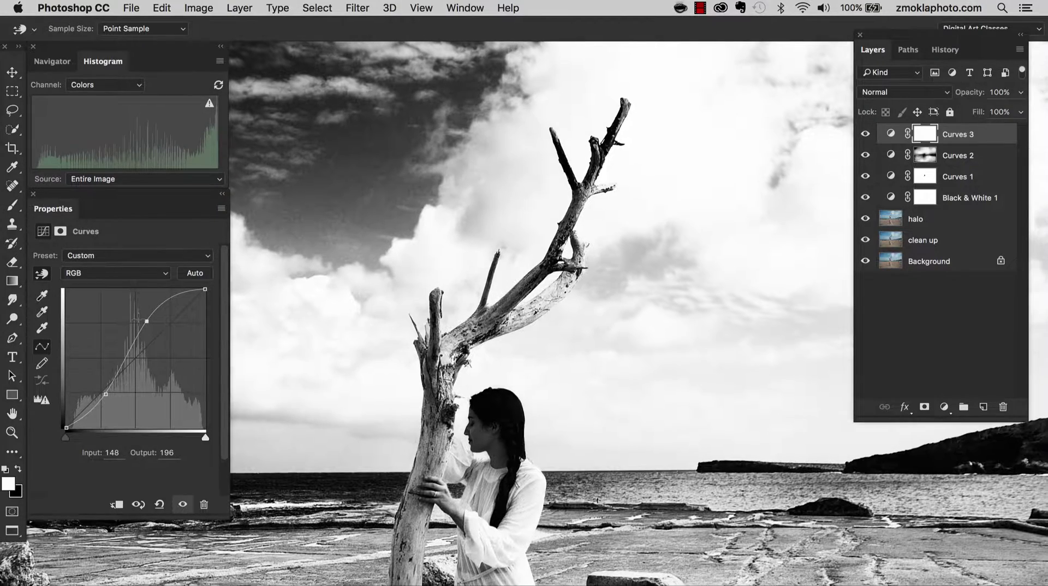
Fine-tune the curve's shadow point to input 69, output 59.
key("super+minus")
scroll(540, 311, "down", 5)
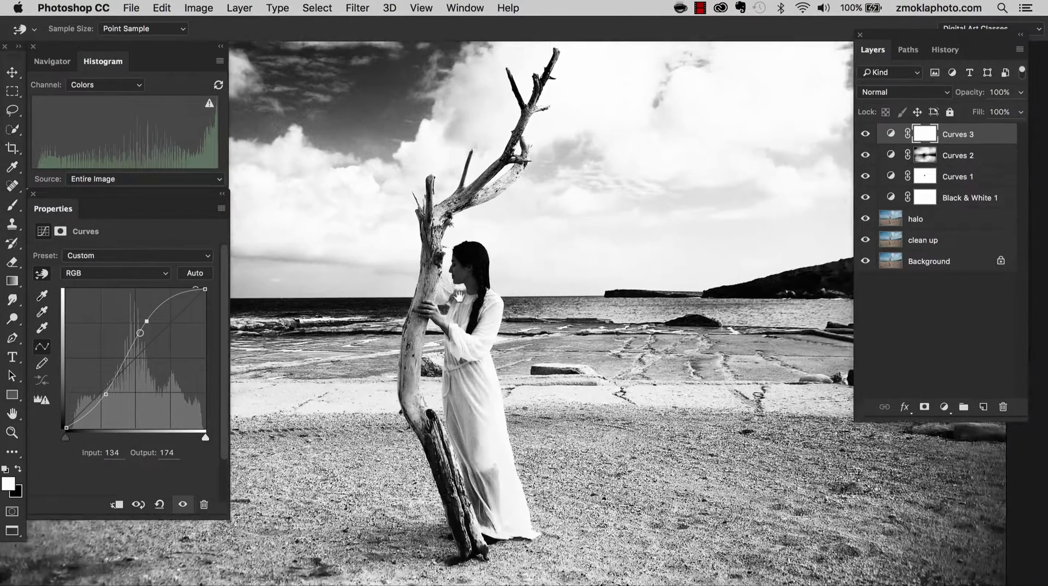
scroll(455, 321, "up", 2)
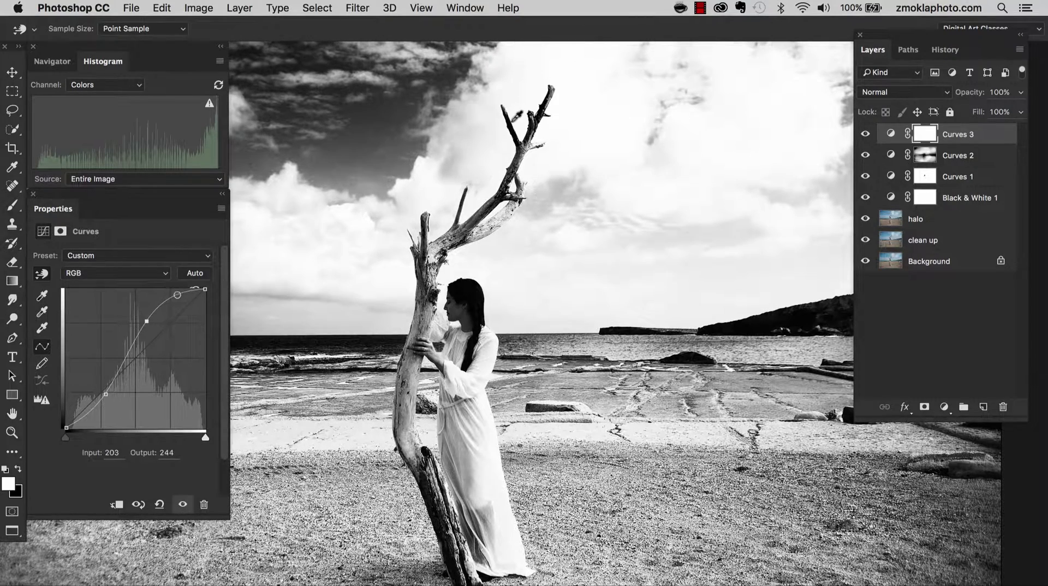
left_click_drag(106, 394, 103, 395)
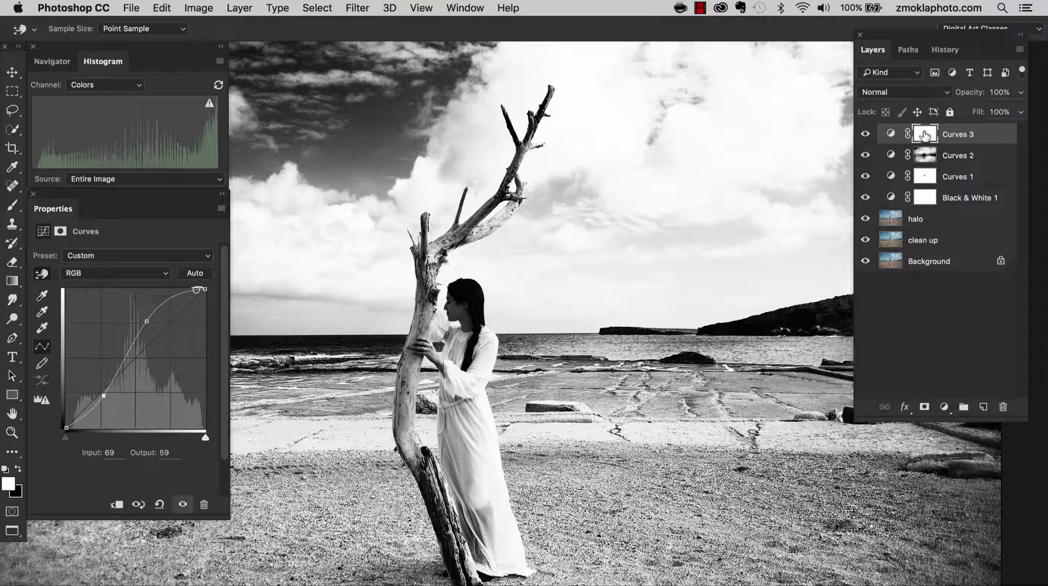
Invert the Curves 3 layer mask to black to hide the contrast adjustment.
left_click(924, 135)
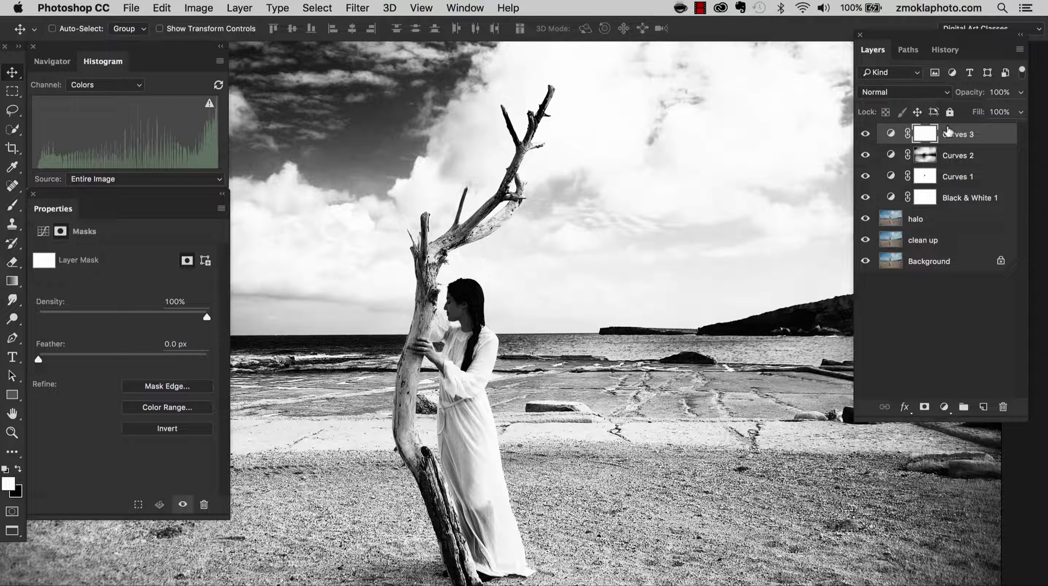
key("super+i")
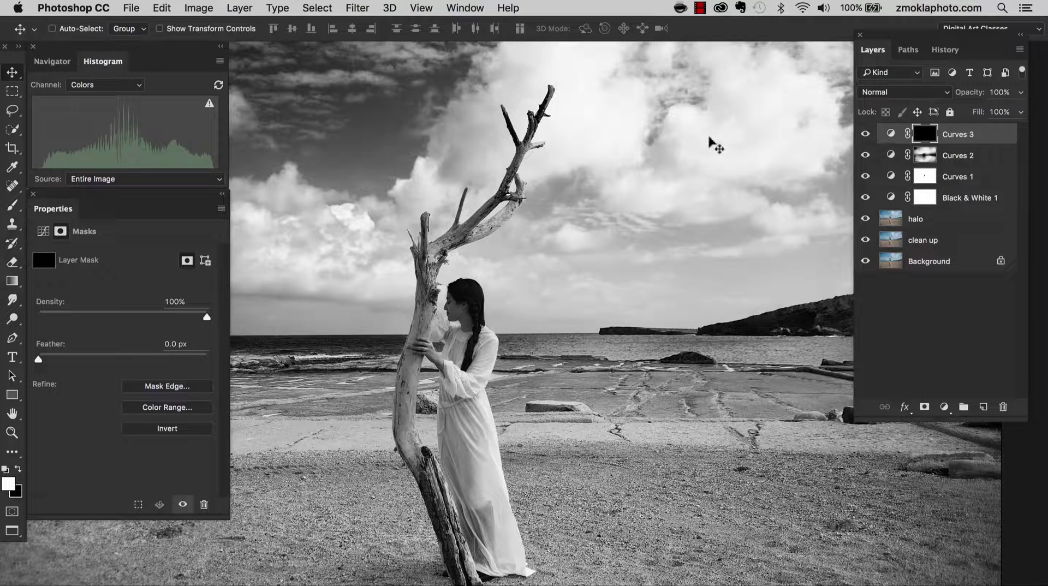
Set up a soft white brush at 80% opacity, reduced to about 30 px to fit the tree's upper branches.
key("super+equal")
key("super+equal")
key("super+equal")
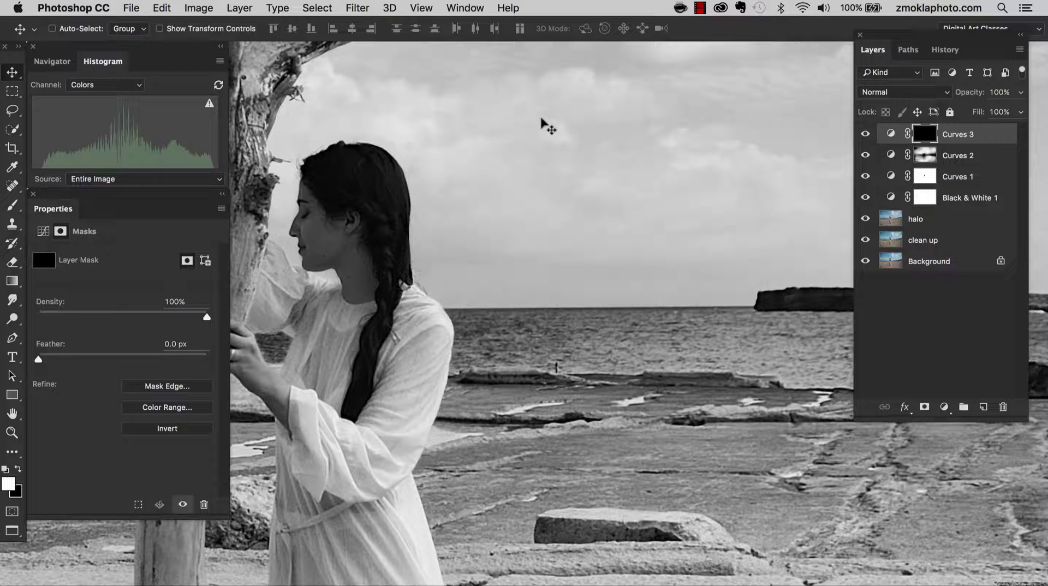
left_click_drag(541, 121, 527, 336)
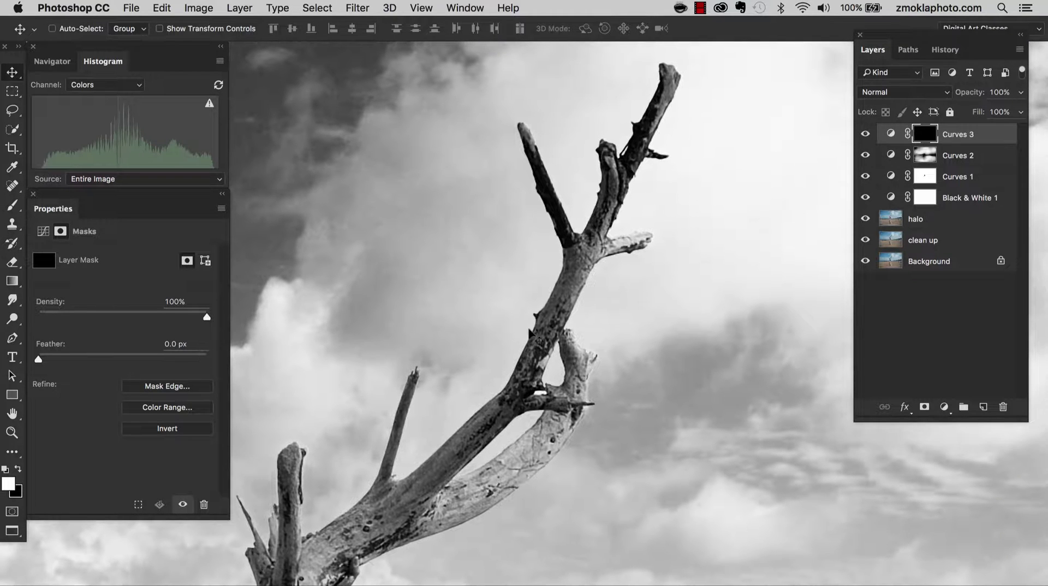
key("super+equal")
key("super+equal")
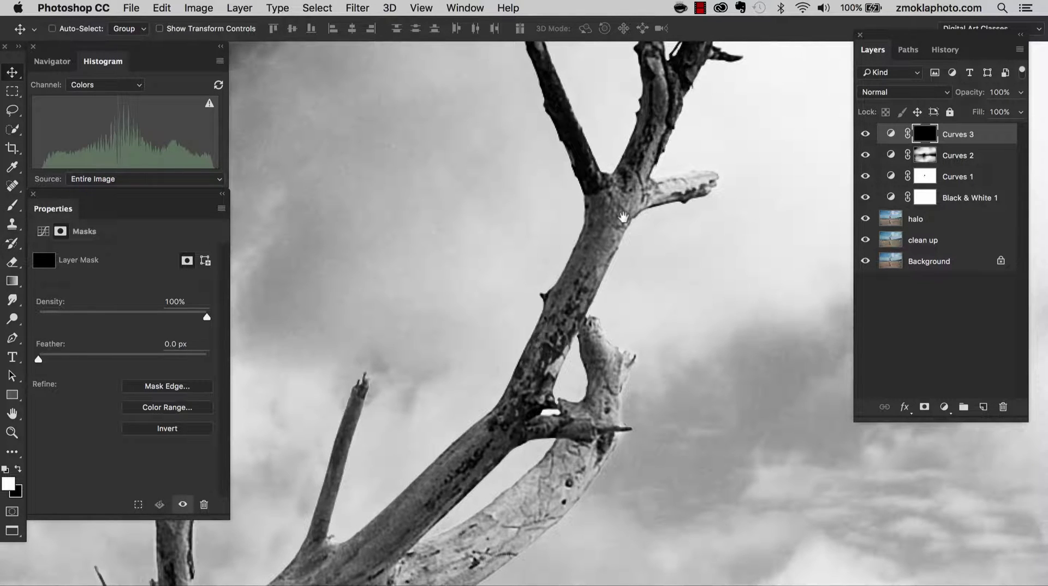
left_click_drag(591, 257, 474, 363)
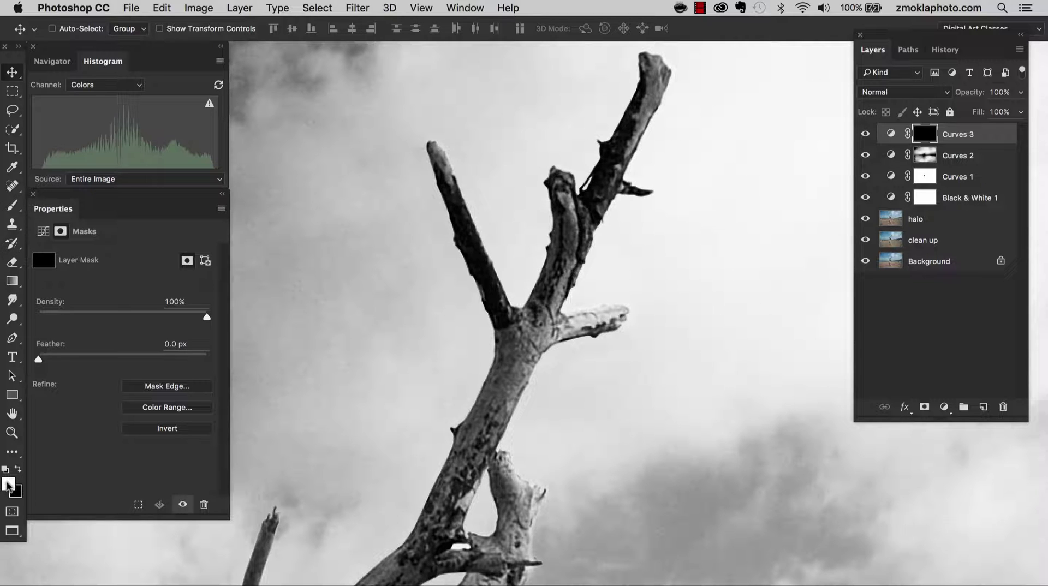
key("b")
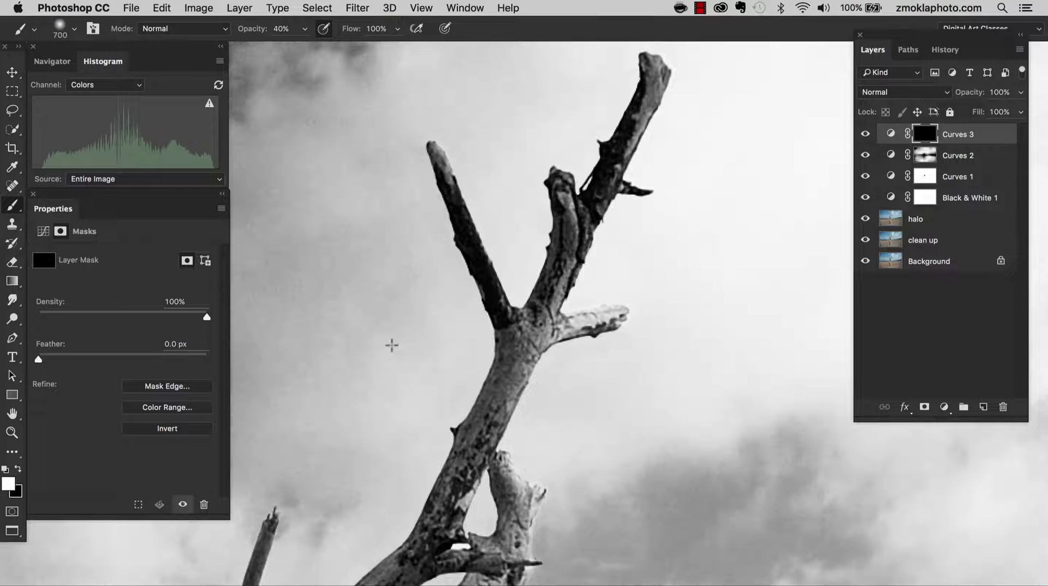
key("bracketleft")
key("bracketleft")
key("bracketleft")
key("bracketleft")
key("bracketleft")
key("bracketleft")
key("bracketleft")
key("bracketleft")
key("bracketleft")
key("bracketleft")
key("bracketleft")
key("bracketleft")
key("bracketleft")
key("bracketleft")
key("bracketleft")
key("bracketleft")
key("bracketleft")
key("bracketleft")
key("bracketleft")
key("bracketleft")
key("bracketright")
key("bracketright")
key("bracketright")
key("bracketleft")
key("bracketleft")
Paint white on the Curves 3 mask over the tree's upper branches, enlarging the brush from 30 to 45 px.
mouse_move(519, 414)
left_mouse_down()
mouse_move(552, 327)
mouse_move(546, 344)
left_mouse_up()
key("bracketleft")
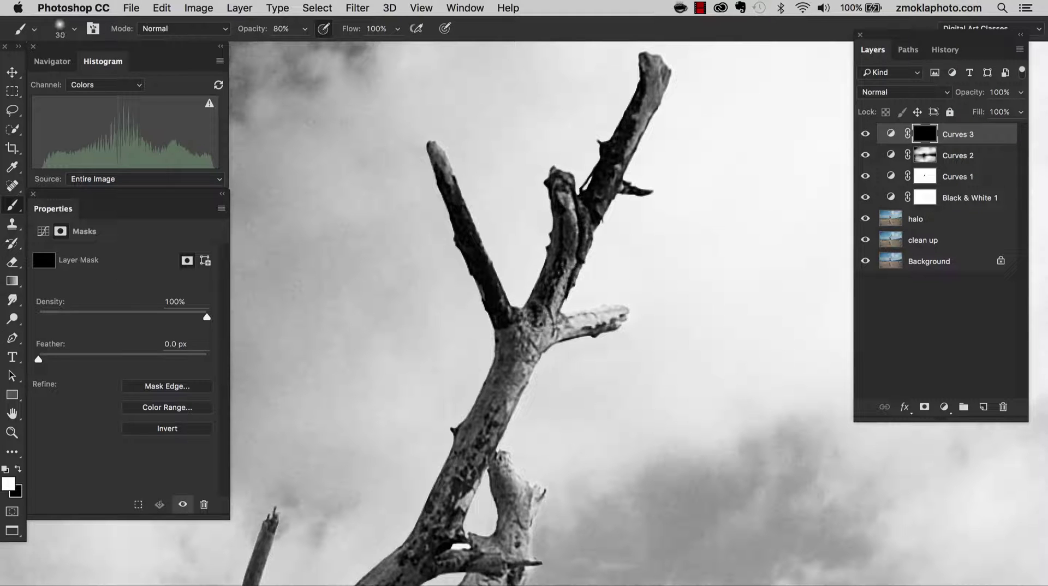
key("bracketleft")
scroll(515, 206, "down", 5)
key("bracketright")
key("bracketright")
key("bracketright")
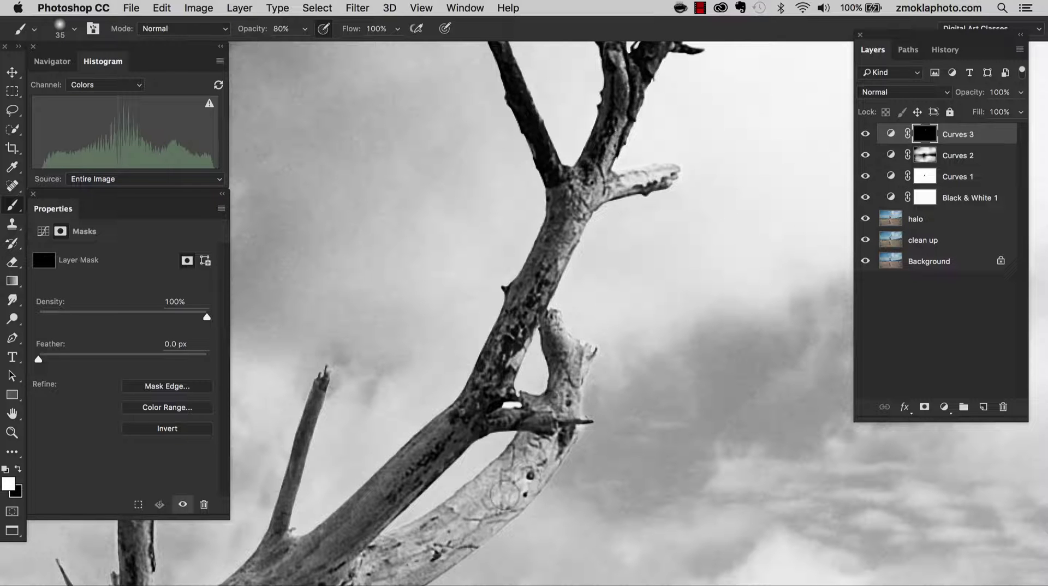
scroll(529, 464, "down", 2)
scroll(568, 453, "down", 3)
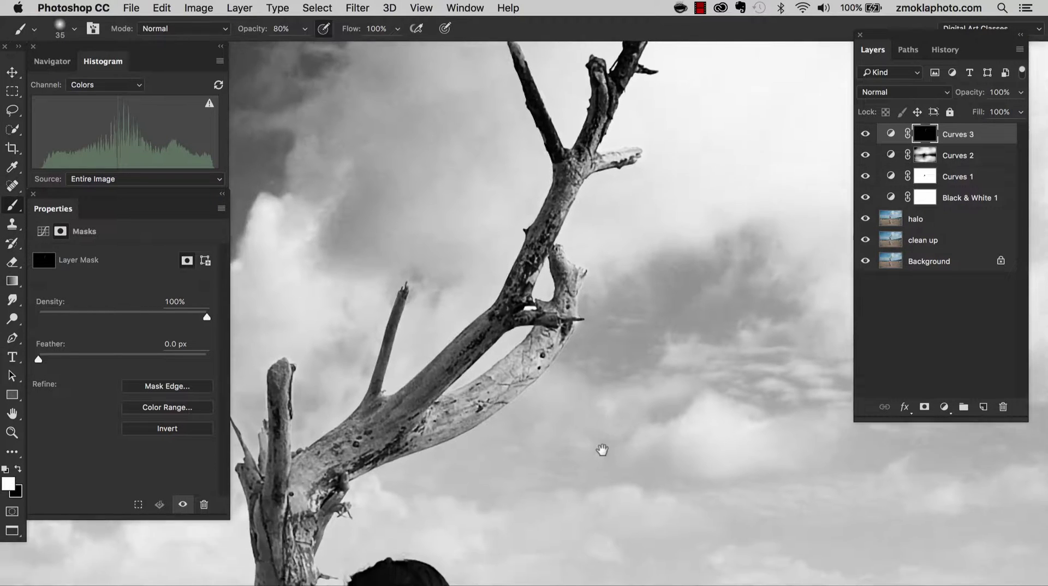
key("bracketright")
key("bracketright")
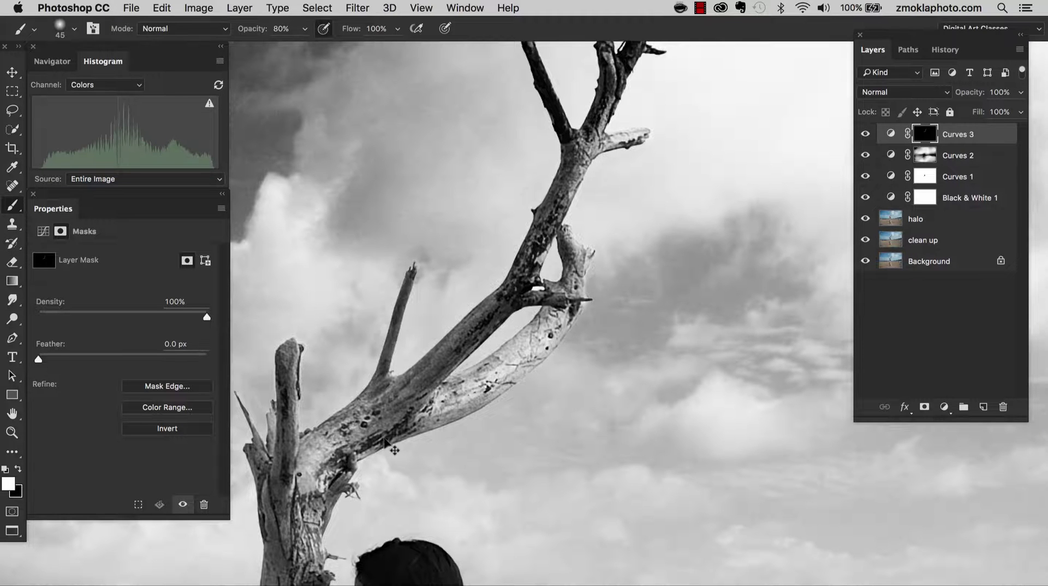
Paint white on the Curves 3 mask over the branch fork and upper trunk, using an 80 to 100 px brush.
key("super+minus")
scroll(594, 404, "down", 5)
key("bracketright")
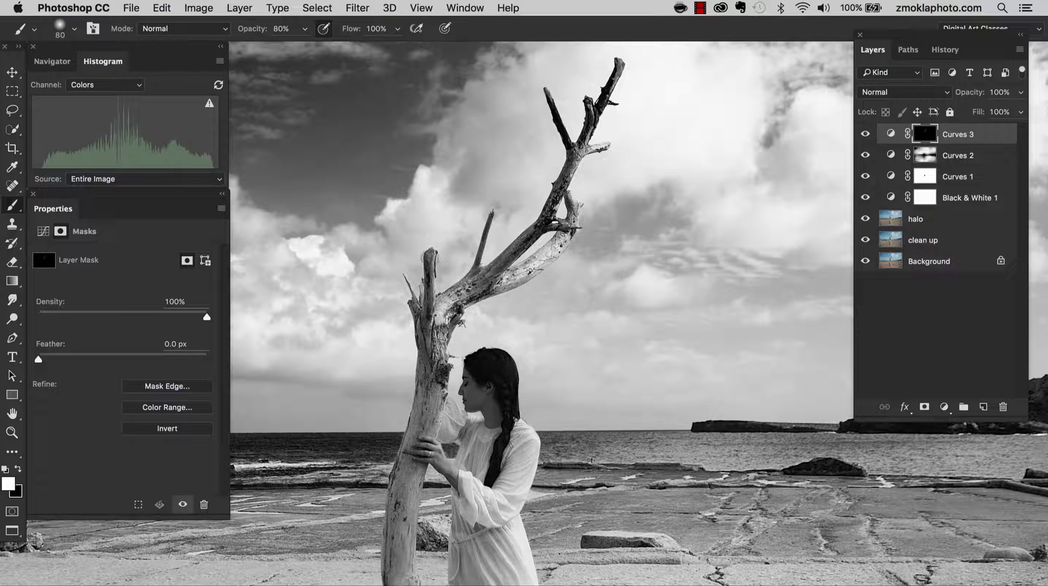
key("bracketright")
key("bracketright")
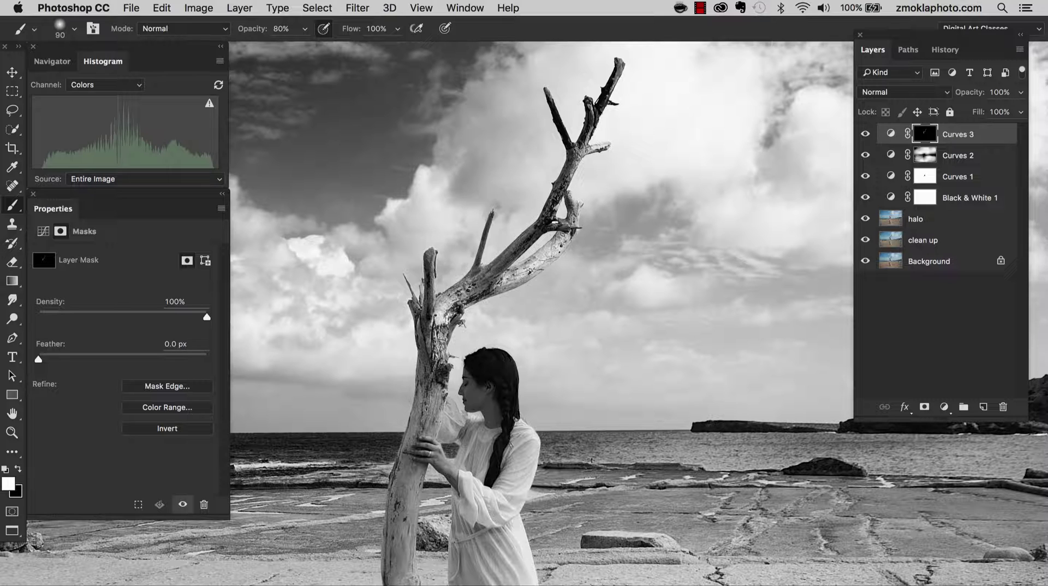
key("bracketleft")
key("bracketleft")
key("bracketleft")
scroll(387, 414, "down", 5)
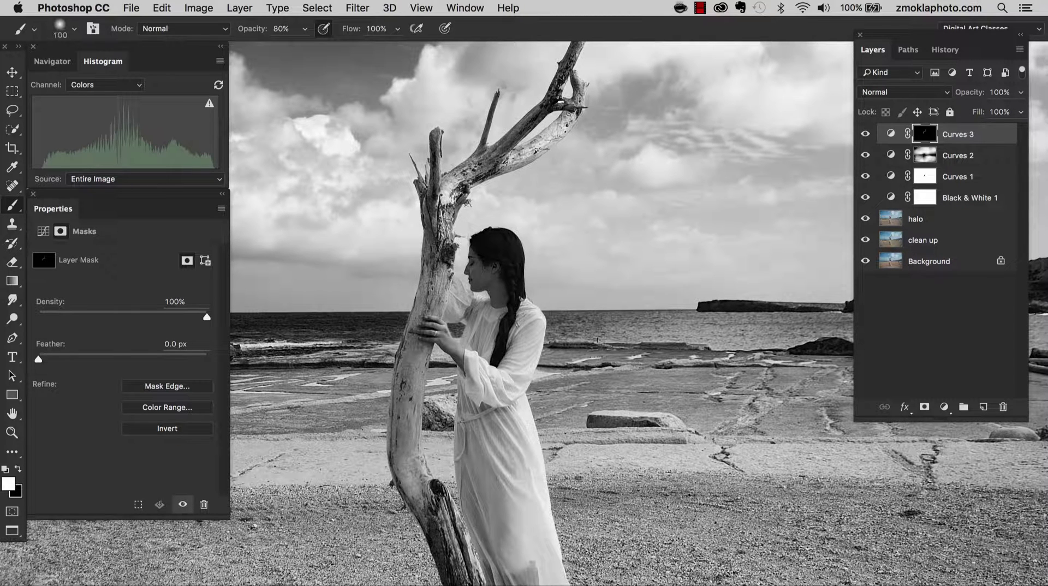
Paint white on the Curves 3 mask down the trunk to its base in the sand, using a 100 to 125 px brush.
left_click_drag(403, 437, 456, 251)
scroll(448, 274, "down", 6)
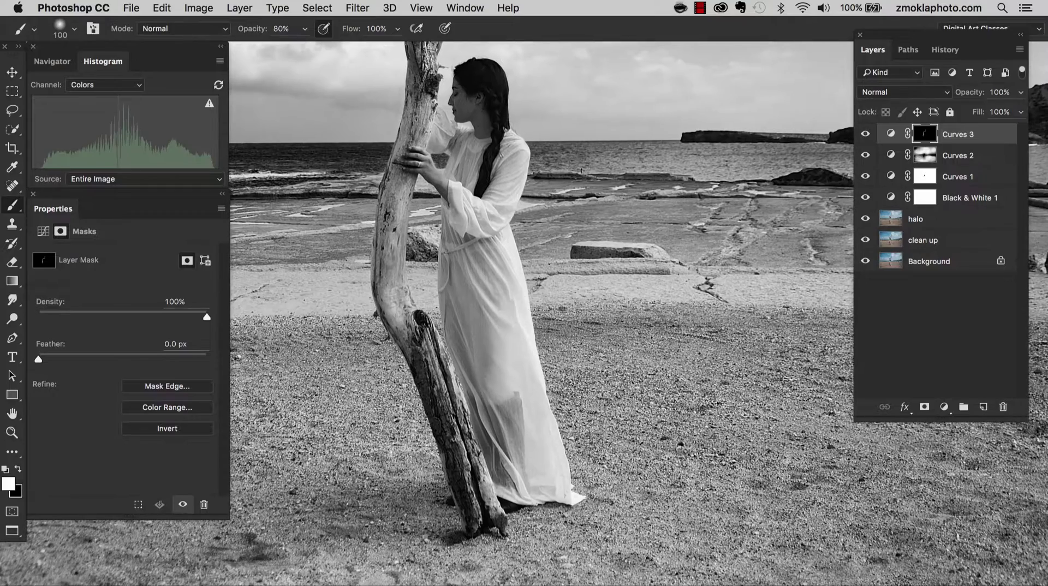
key("bracketright")
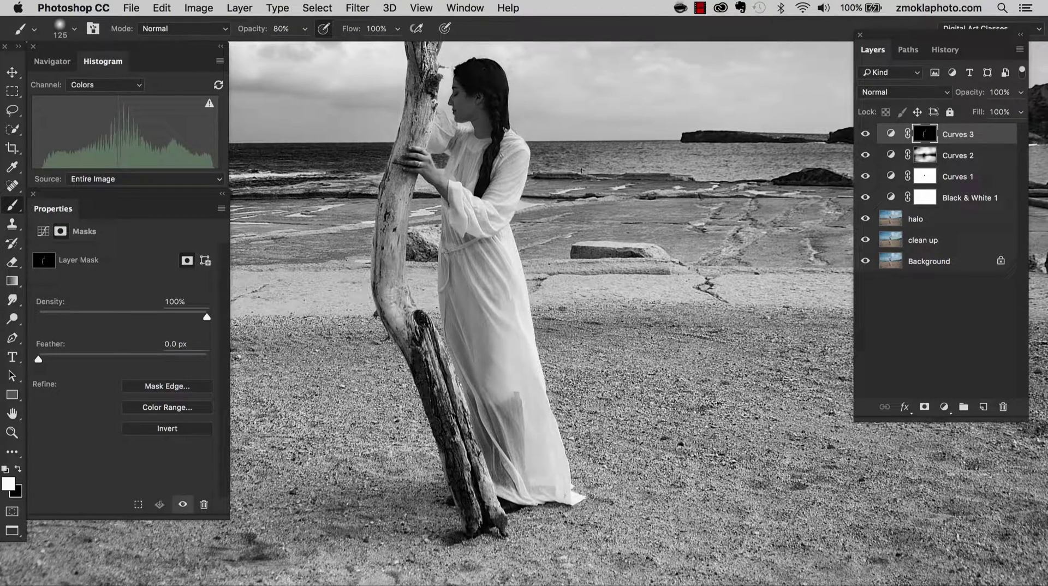
mouse_move(483, 500)
left_mouse_down()
mouse_move(415, 382)
mouse_move(395, 229)
left_mouse_up()
Compare the whole photo with the Curves 3 layer hidden and shown to judge the tree's contrast.
key("super+minus")
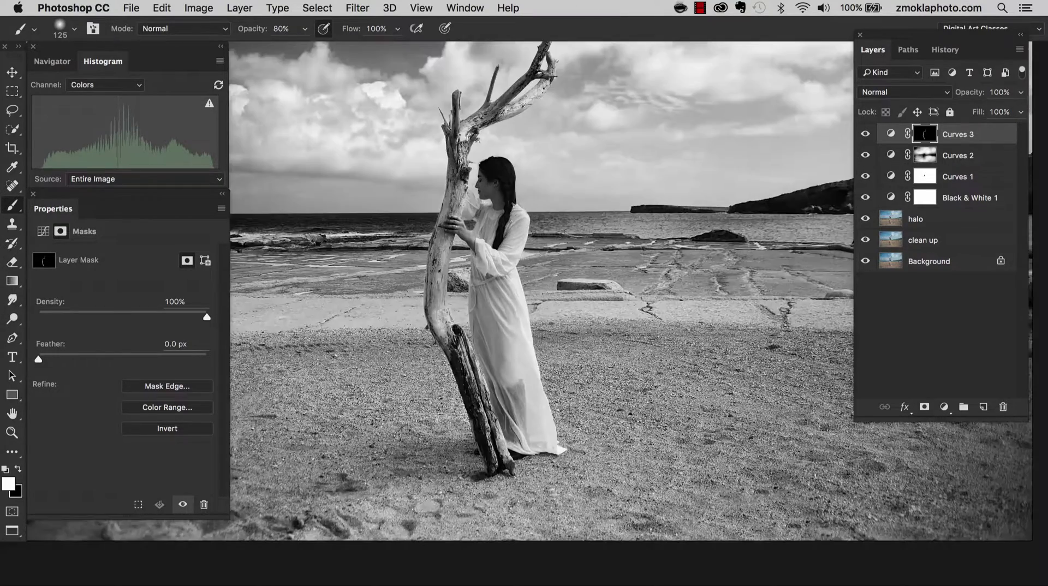
left_click_drag(637, 203, 636, 300)
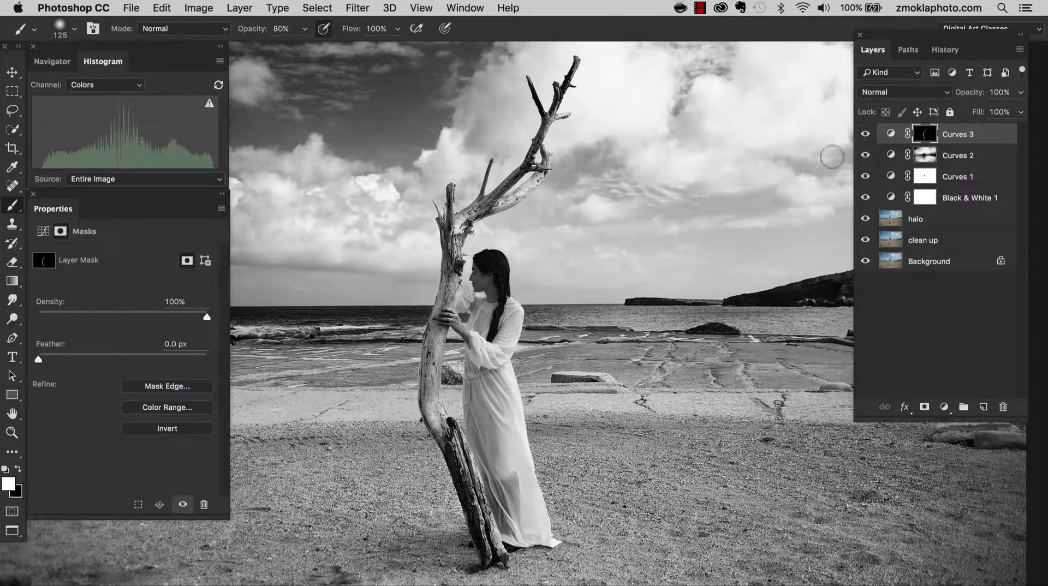
left_click_drag(644, 300, 657, 280)
key("super+minus")
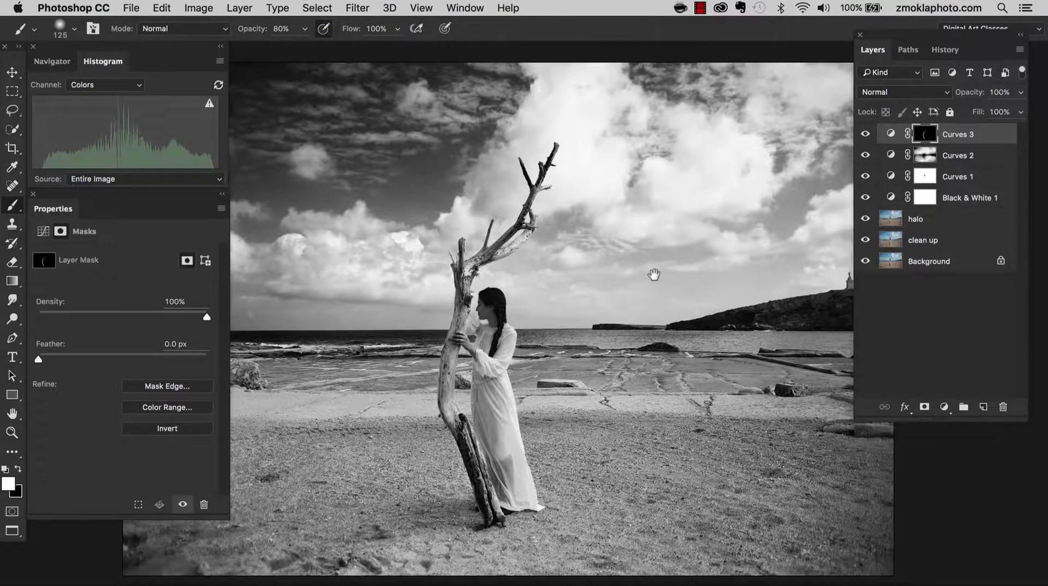
left_click(865, 134)
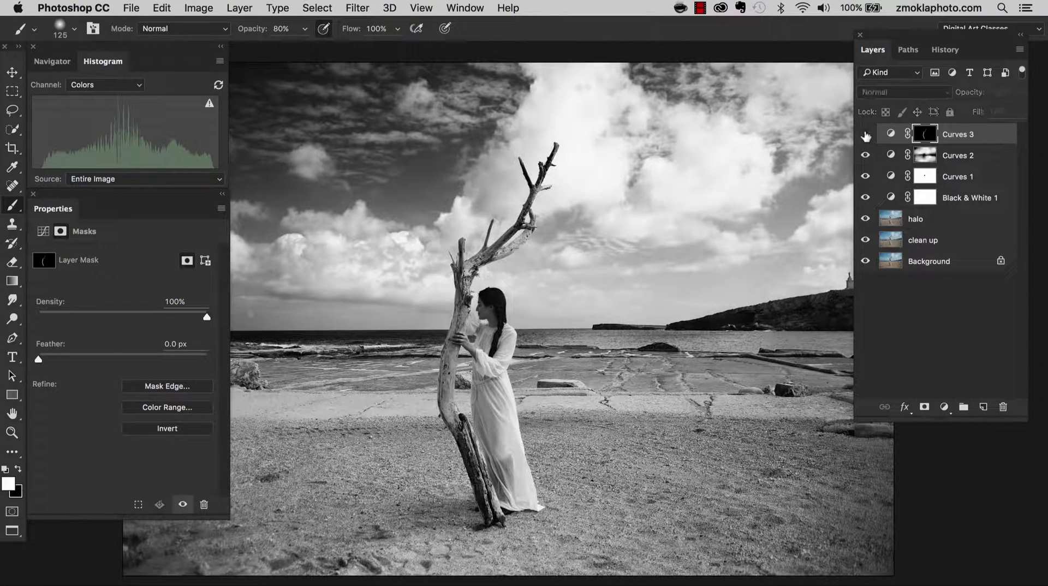
left_click(865, 135)
left_click(865, 135)
left_click(865, 135)
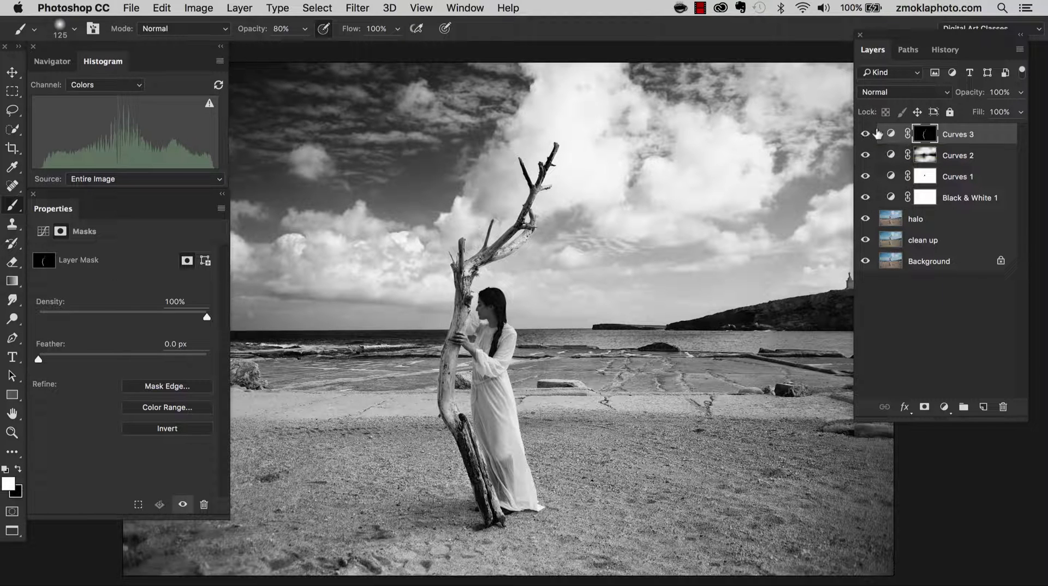
left_click(865, 135)
left_click(865, 135)
Lower the Curves 3 layer's opacity to 95%.
left_click(1019, 93)
mouse_move(1017, 110)
left_mouse_down()
mouse_move(1003, 111)
mouse_move(1025, 111)
mouse_move(1014, 111)
left_mouse_up()
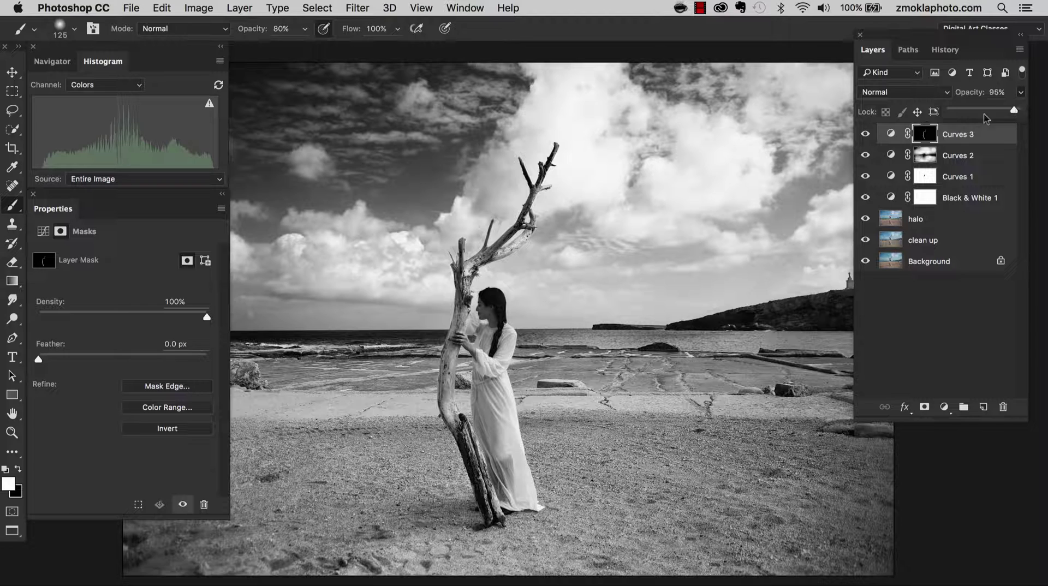
Touch up the Curves 3 mask along the tree trunk with a white brush reduced to 70 px.
key("super+equal")
key("super+equal")
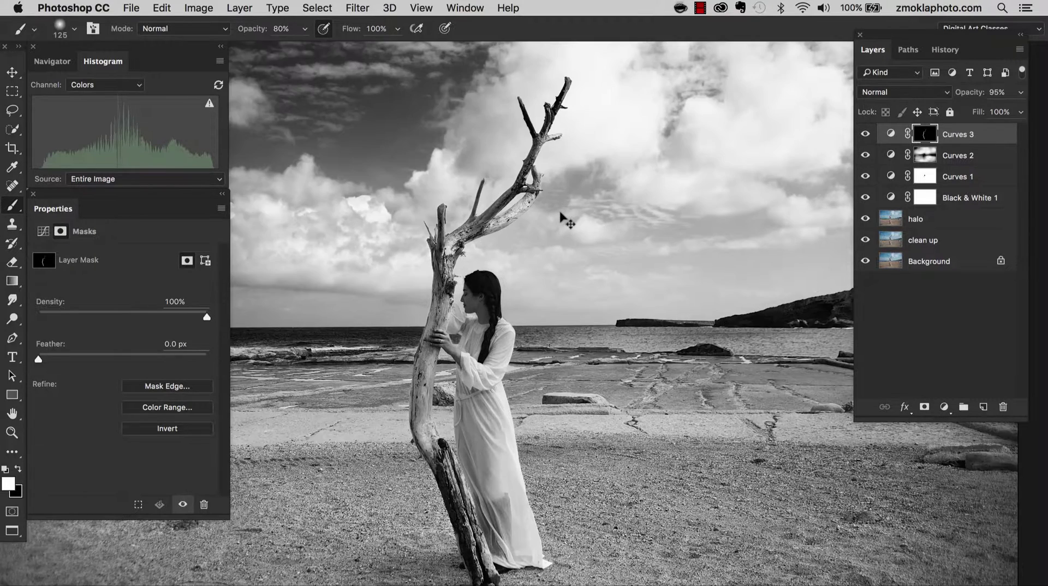
scroll(469, 202, "up", 3)
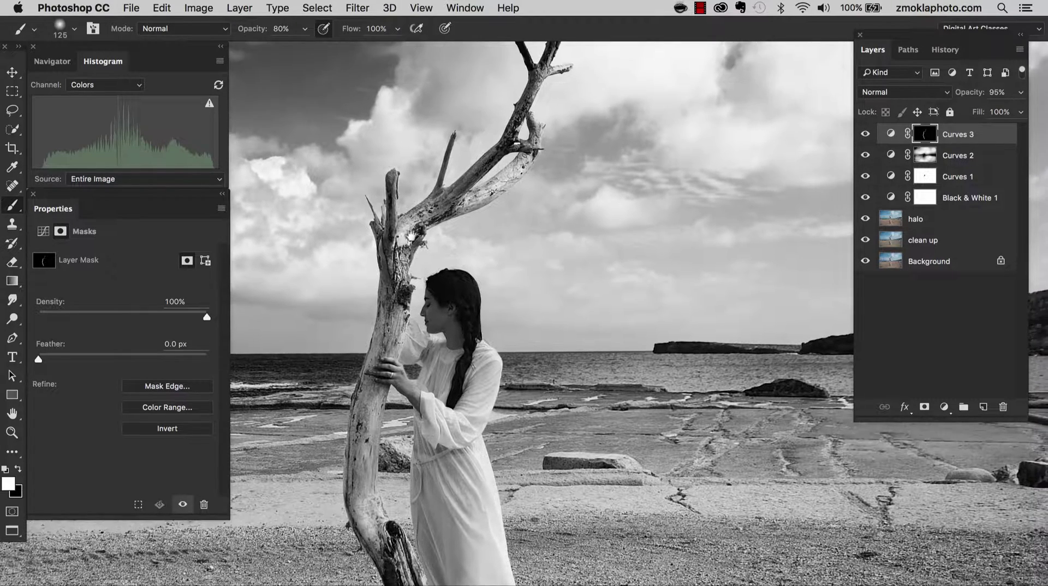
key("bracketleft")
key("bracketleft")
key("bracketleft")
key("bracketleft")
scroll(447, 265, "down", 5)
scroll(448, 265, "left", 3)
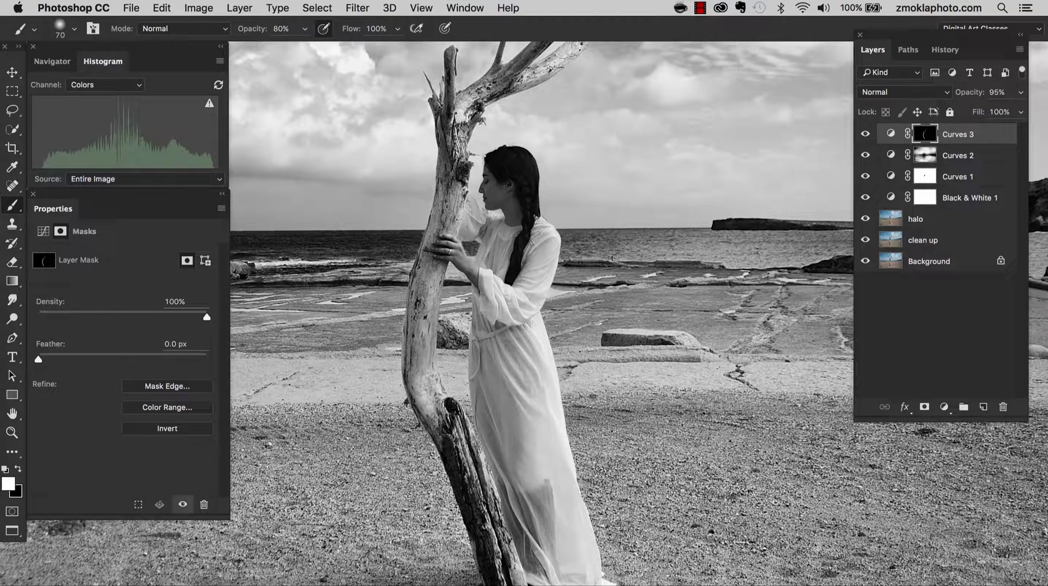
scroll(510, 524, "down", 3)
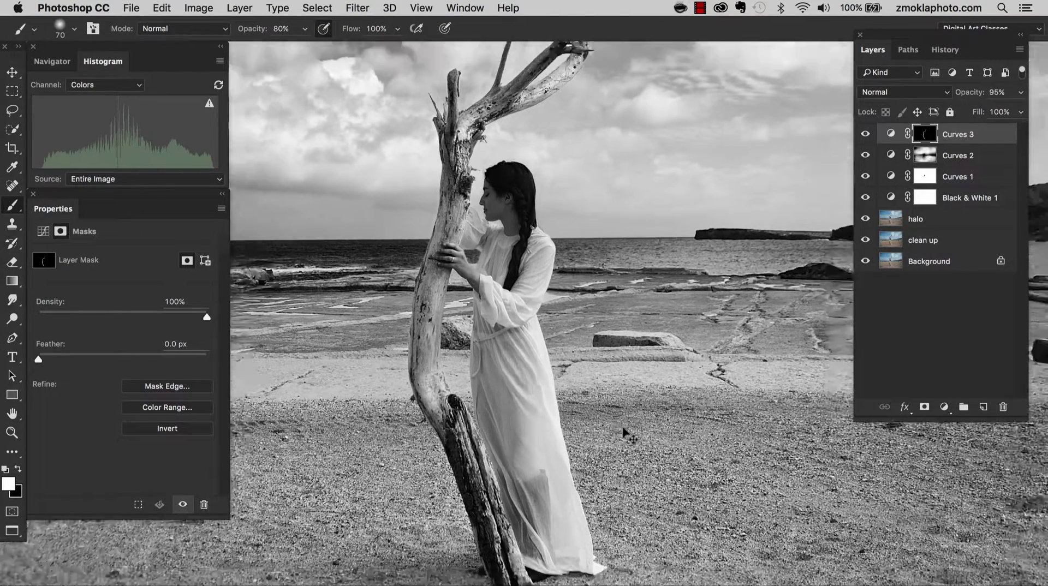
Check the finished tree contrast on the full photo by hiding and showing the Curves 3 layer.
left_click_drag(693, 309, 678, 276)
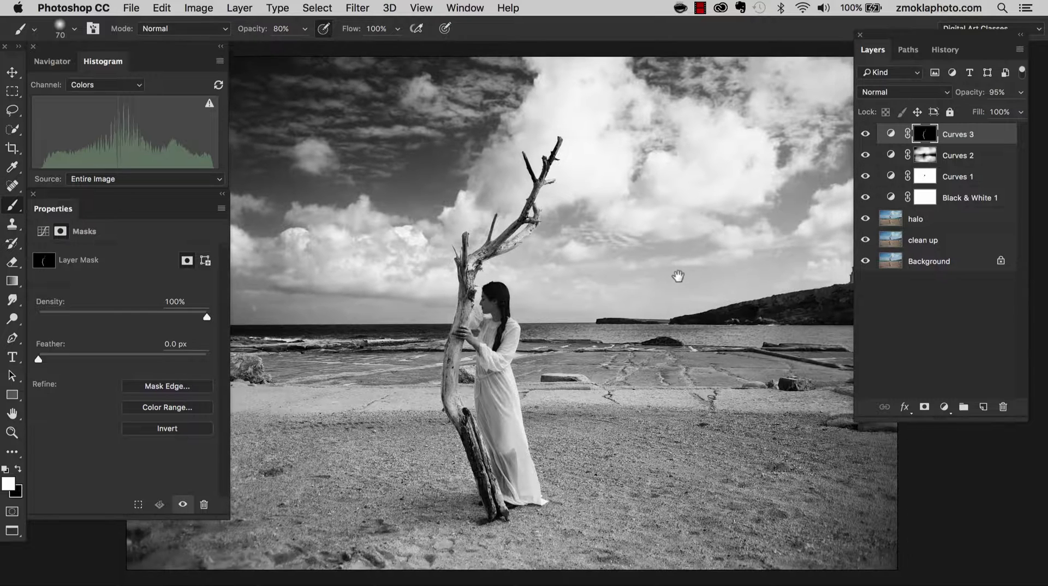
left_click(862, 136)
left_click(862, 137)
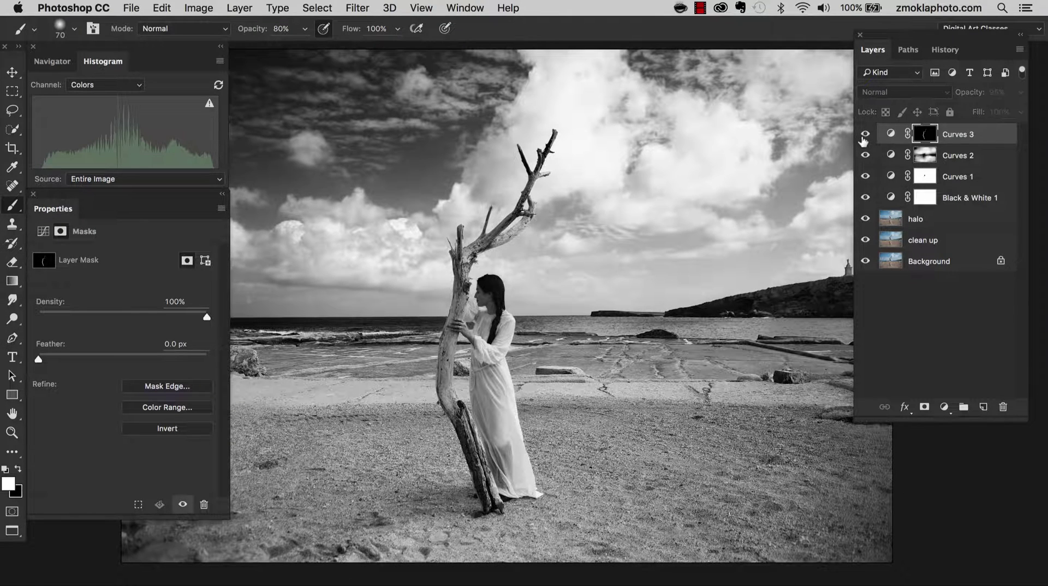
left_click(863, 137)
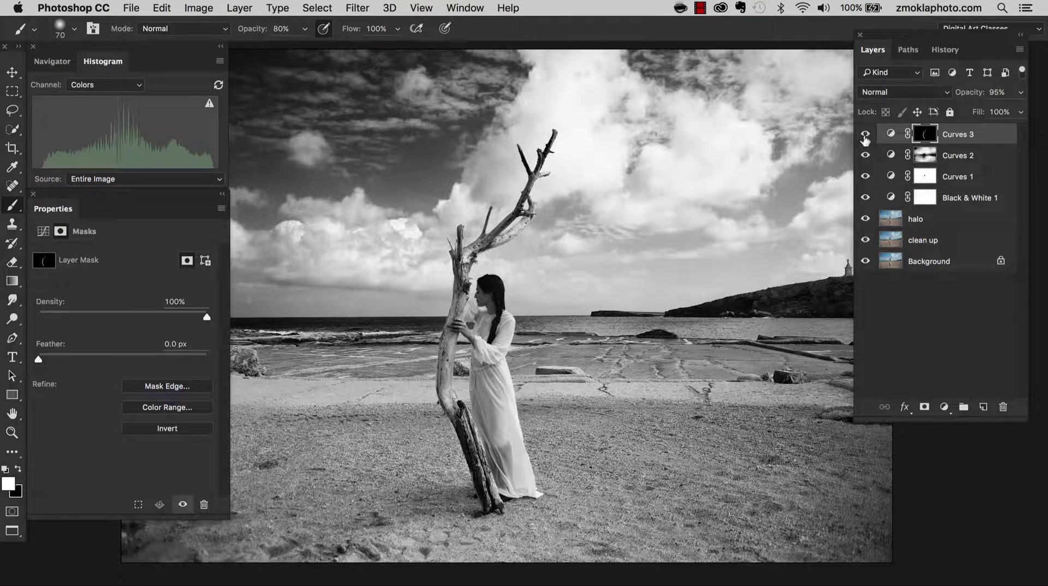